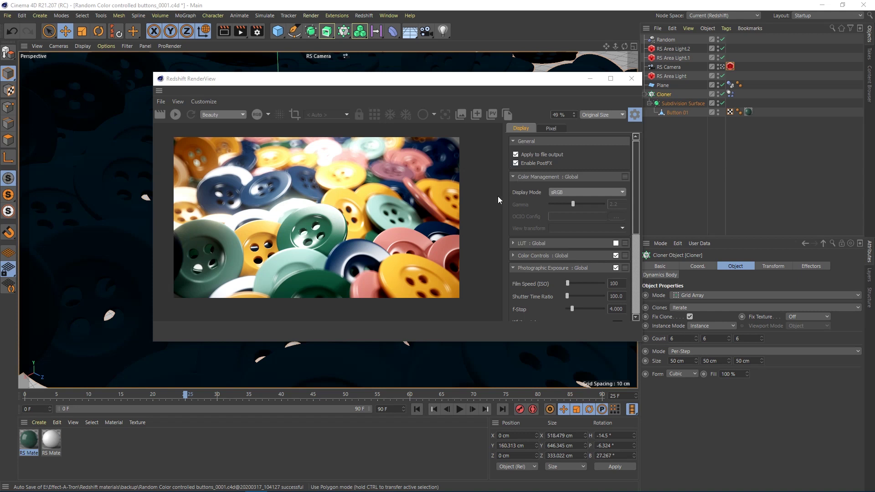
Select the RS Material tag on Button 01 to show its Material Tag attributes
click(749, 113)
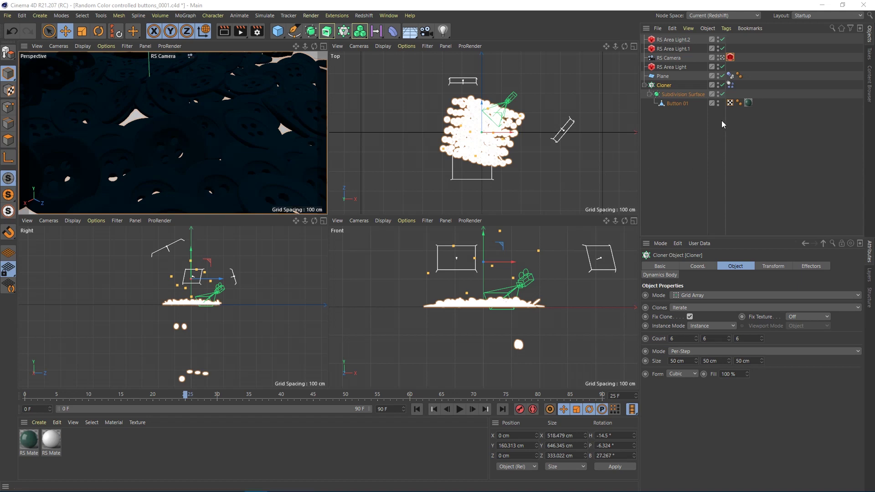
Browse the Content Browser presets, then select the Cloner and maximise the perspective view
click(680, 103)
click(869, 84)
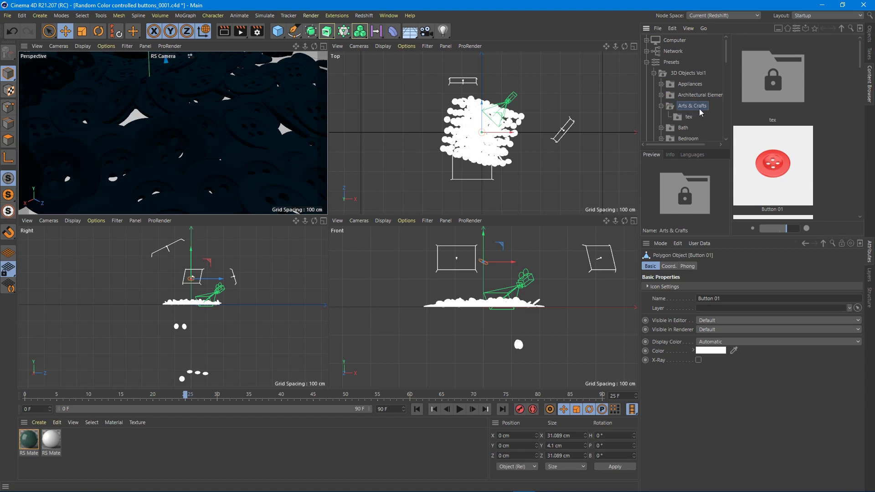
click(869, 35)
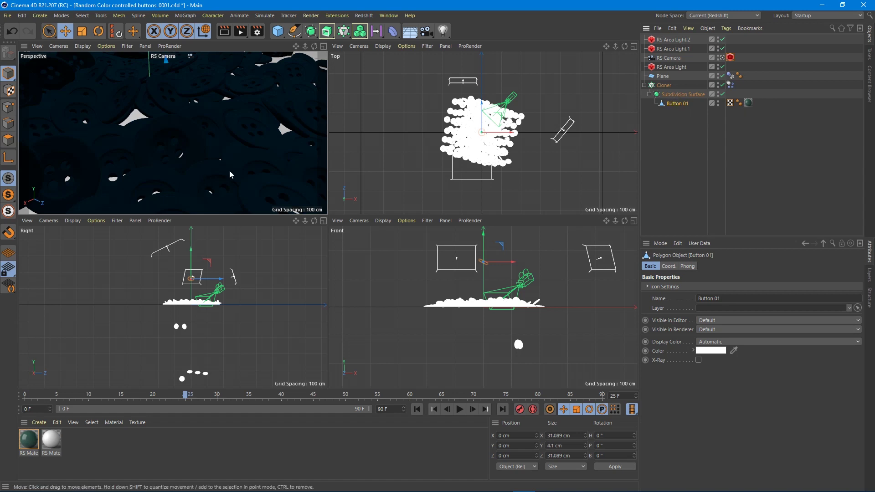
click(663, 86)
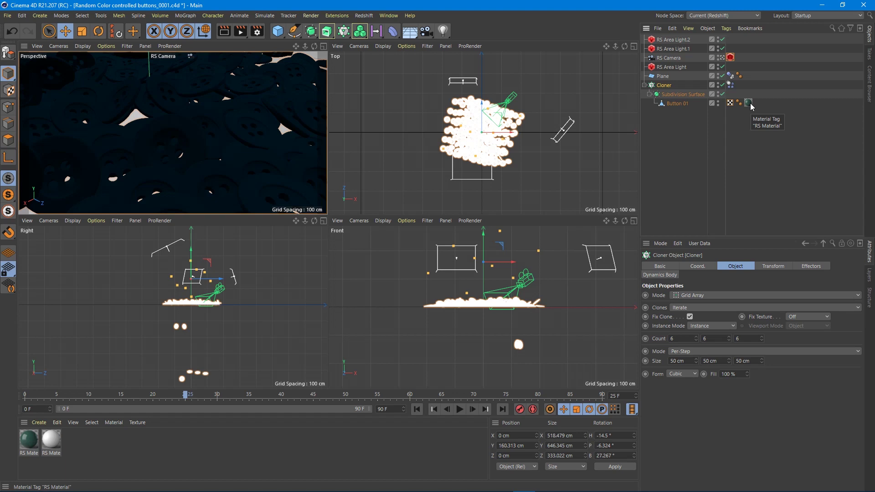
key(F1)
Create a new Redshift Material from the Material Manager's Create menu
click(39, 422)
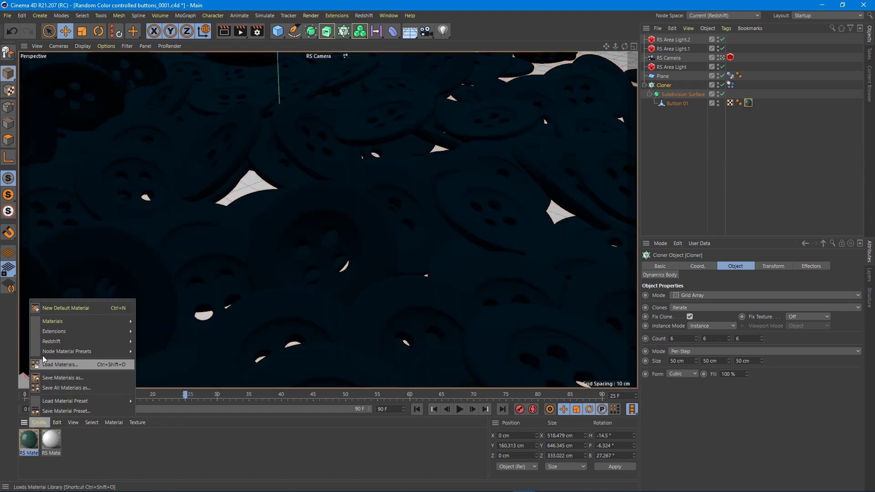
mouse_move(114, 342)
mouse_move(148, 342)
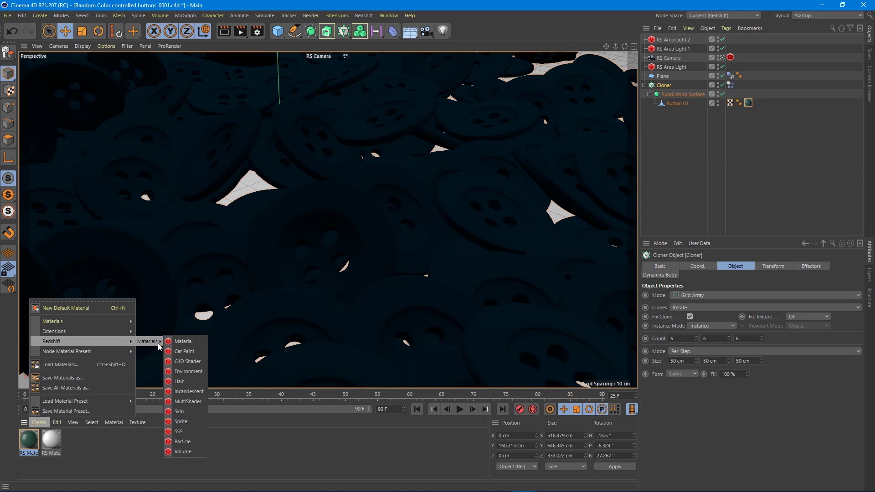
click(181, 342)
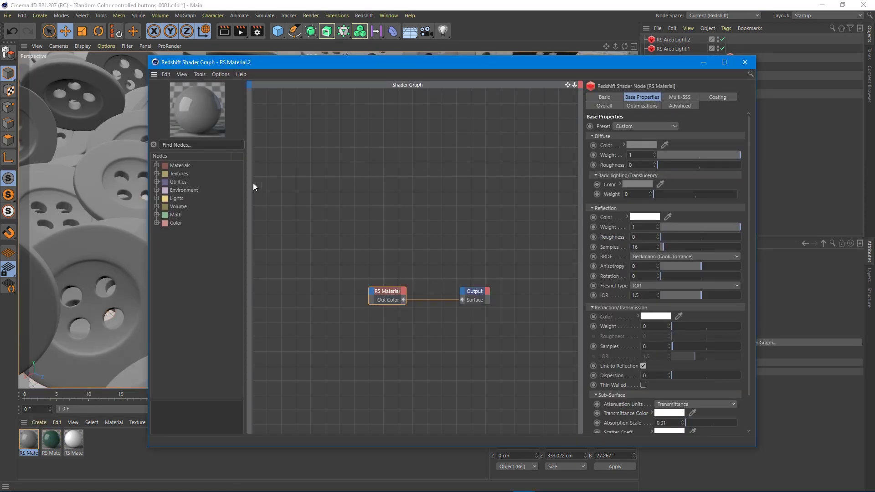
Add a Color User Data node reading Geometry ID Color and connect its output toward the material
text(colo)
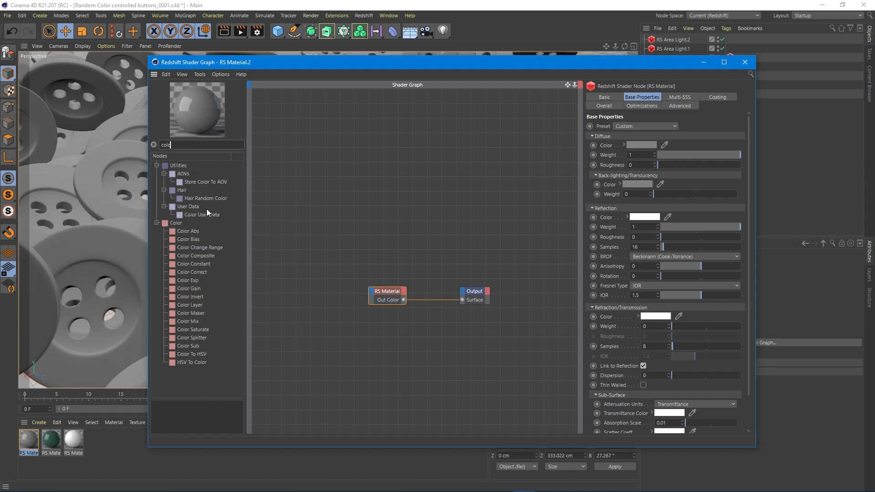
click(189, 214)
drag(183, 217, 299, 231)
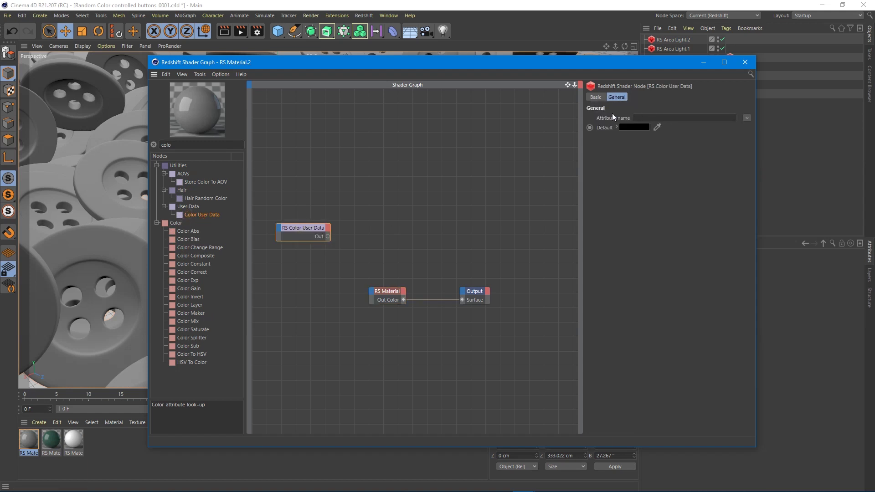
click(747, 118)
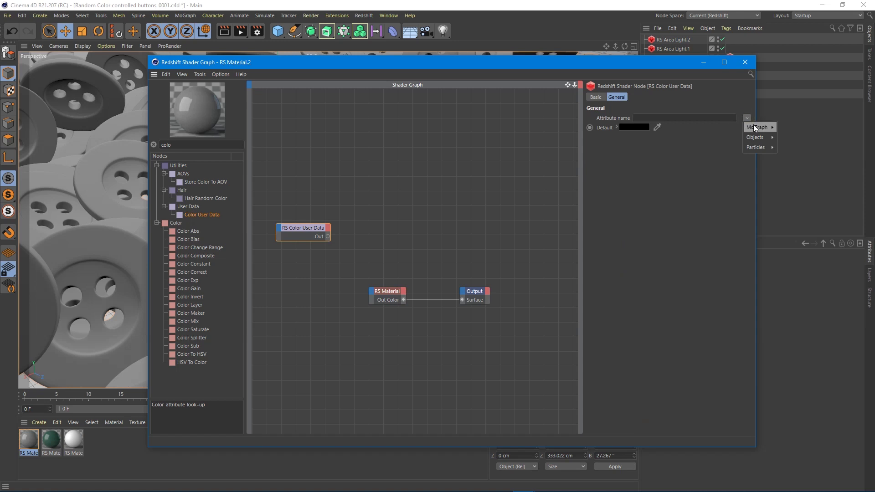
mouse_move(755, 137)
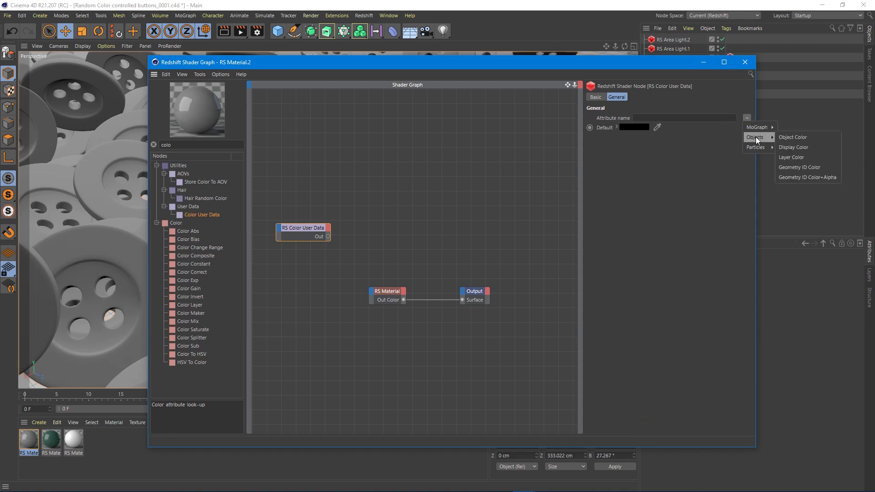
click(799, 167)
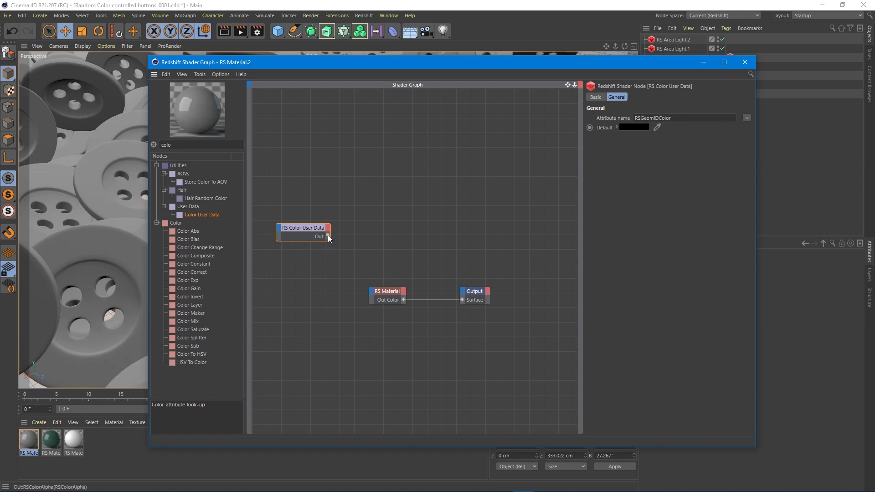
drag(327, 236, 376, 300)
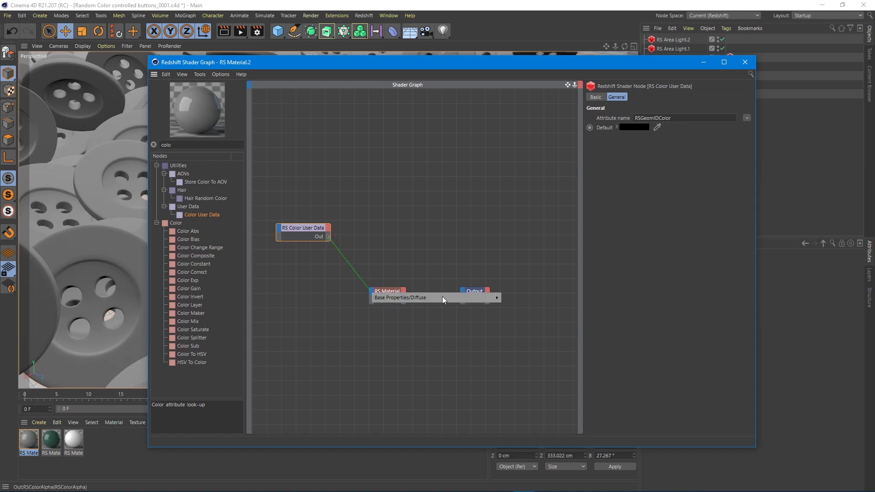
Wire the Color User Data output into the RS Material's Diffuse Color
mouse_move(458, 298)
click(517, 299)
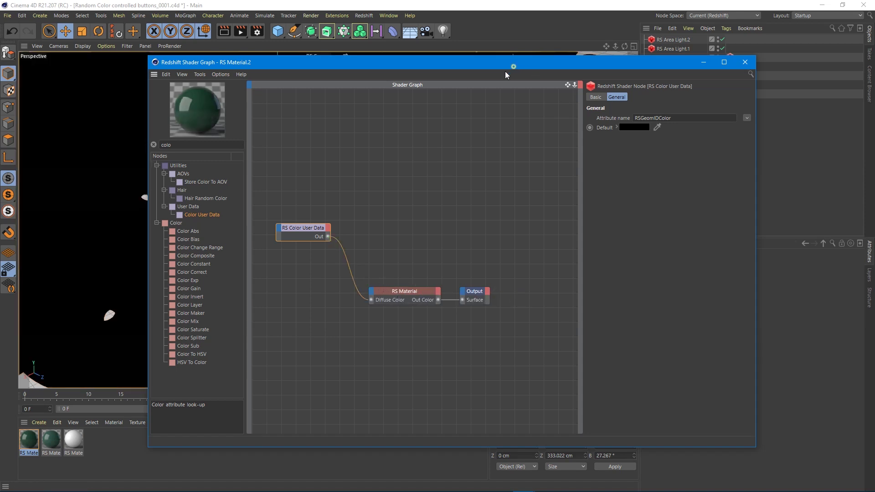
drag(514, 67, 482, 112)
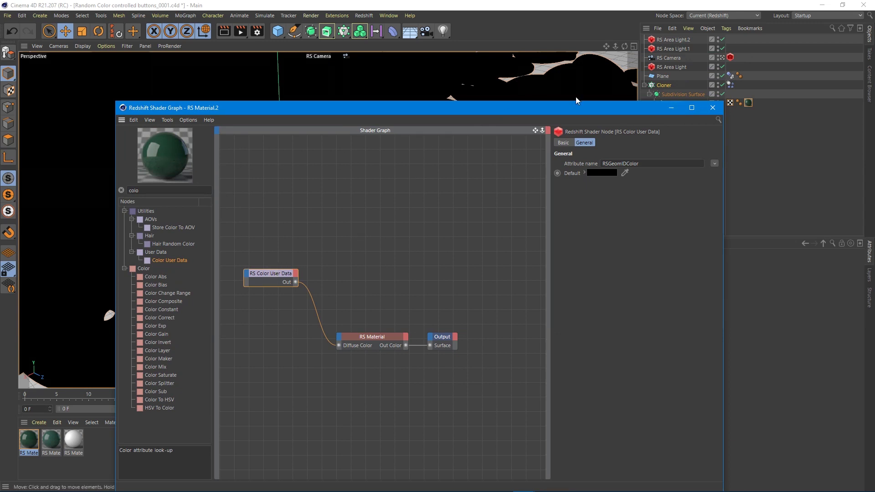
click(669, 108)
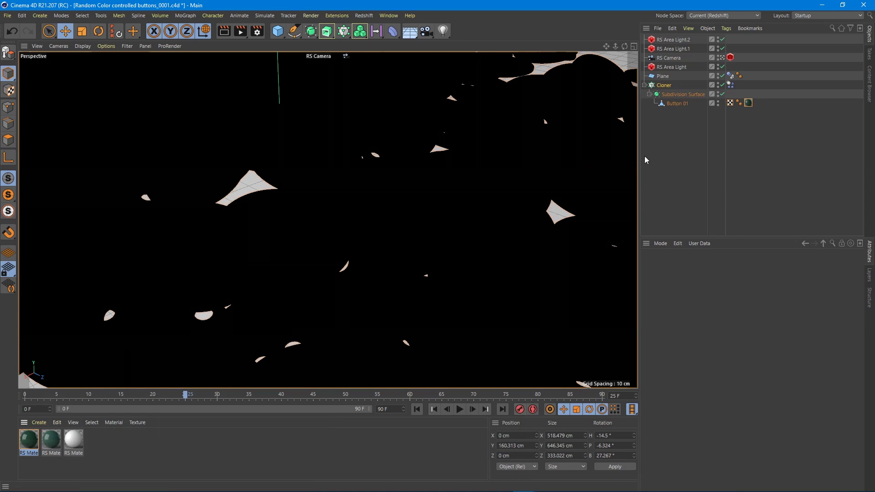
Open the Redshift RenderView and arrange it beside the Shader Graph for RS Material.2
click(364, 16)
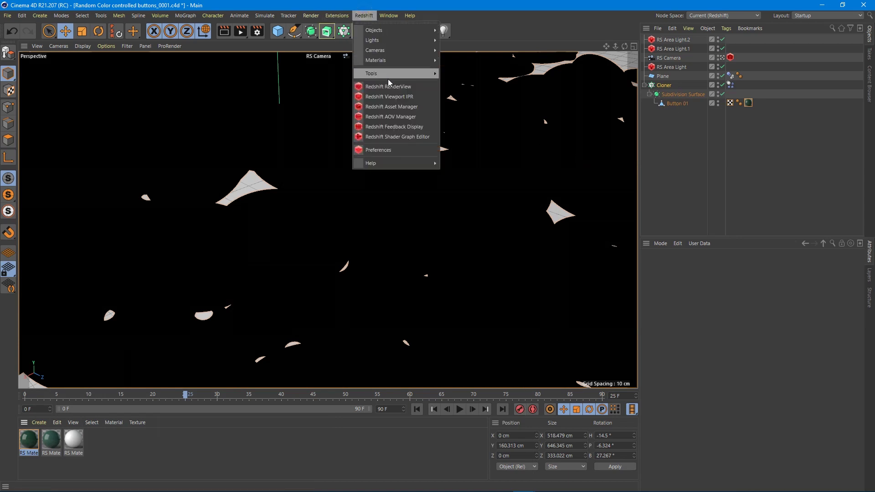
click(388, 88)
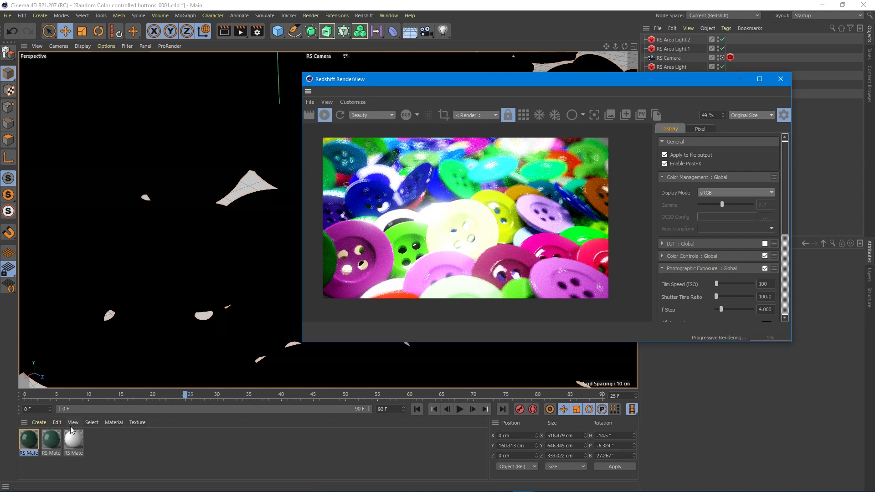
double_click(29, 440)
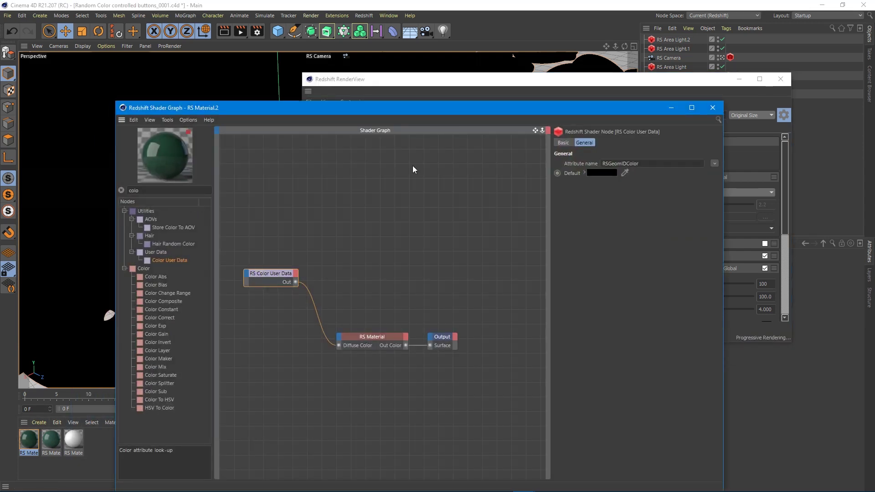
drag(401, 108, 322, 123)
click(418, 81)
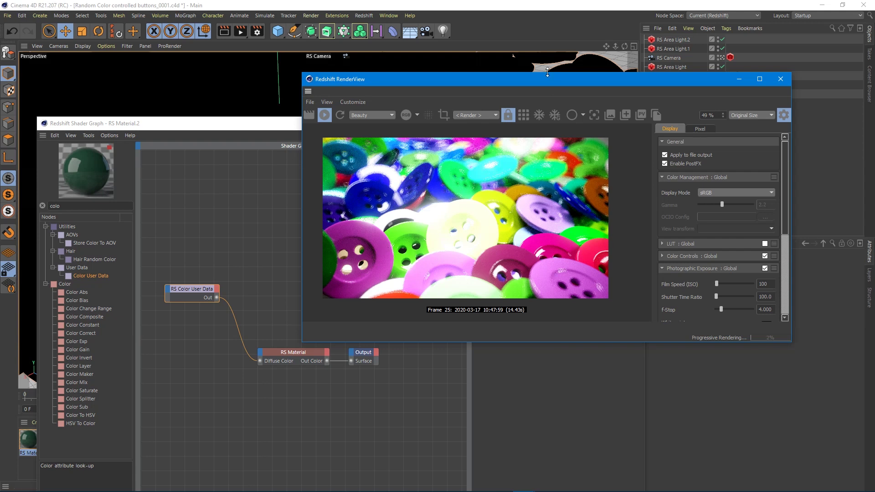
drag(505, 83, 622, 87)
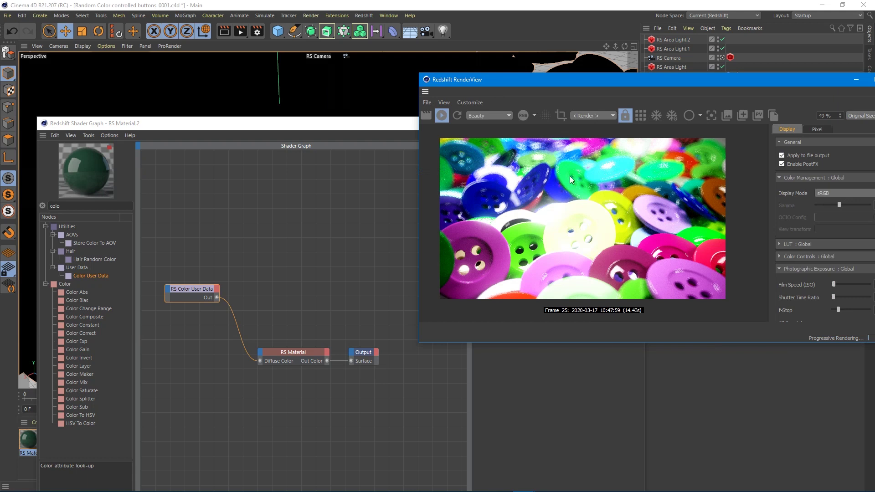
double_click(91, 206)
Insert an RS Ramp between Color User Data and Diffuse Color, with its Source set to Alt
text(ran)
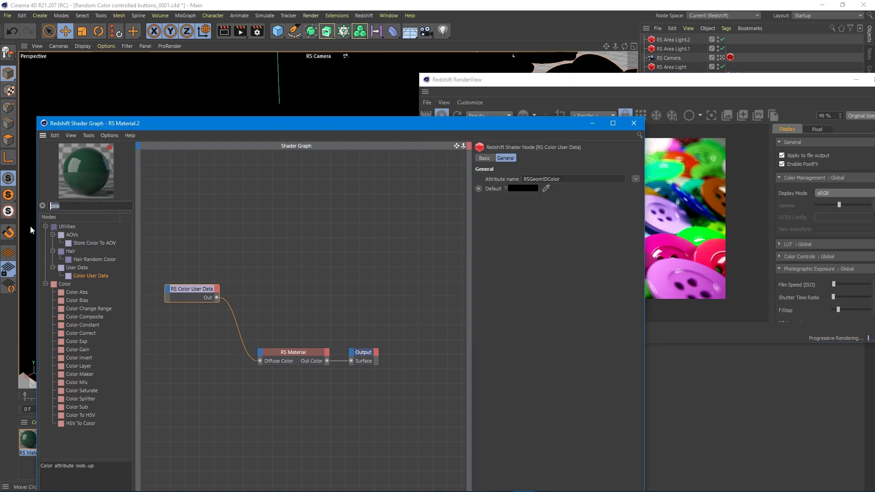
text(p)
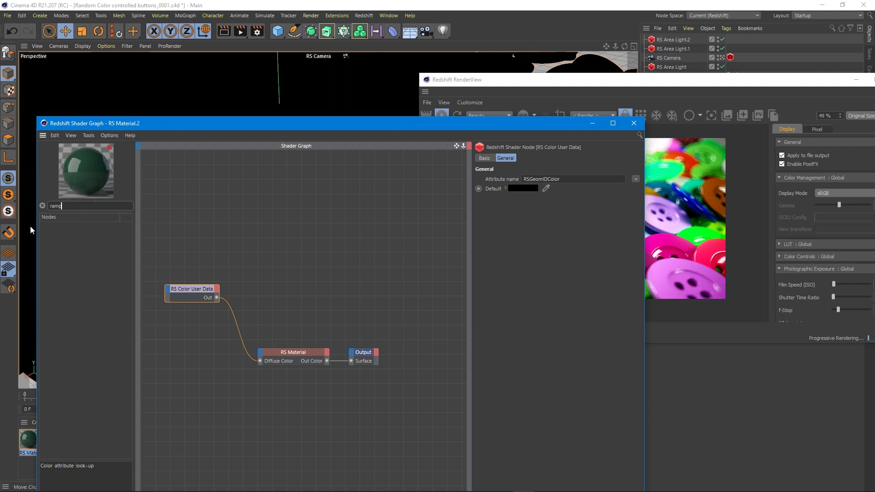
drag(61, 235, 259, 362)
click(289, 313)
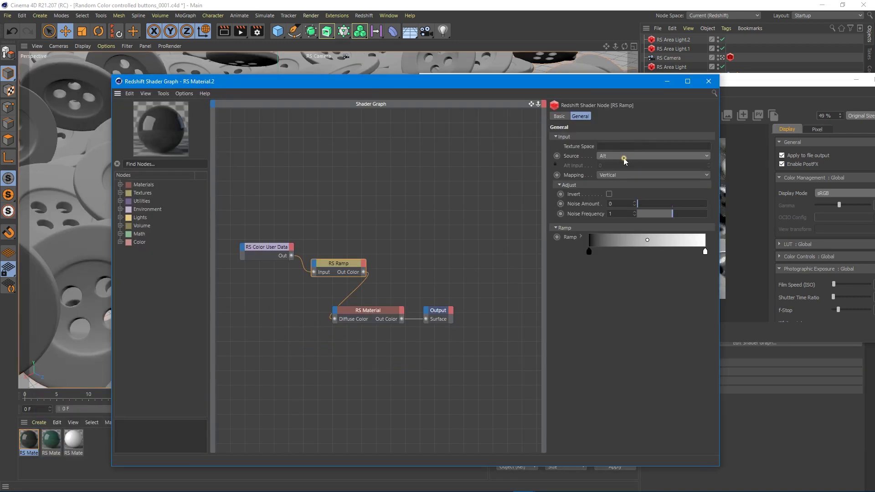
click(624, 158)
click(608, 179)
click(627, 156)
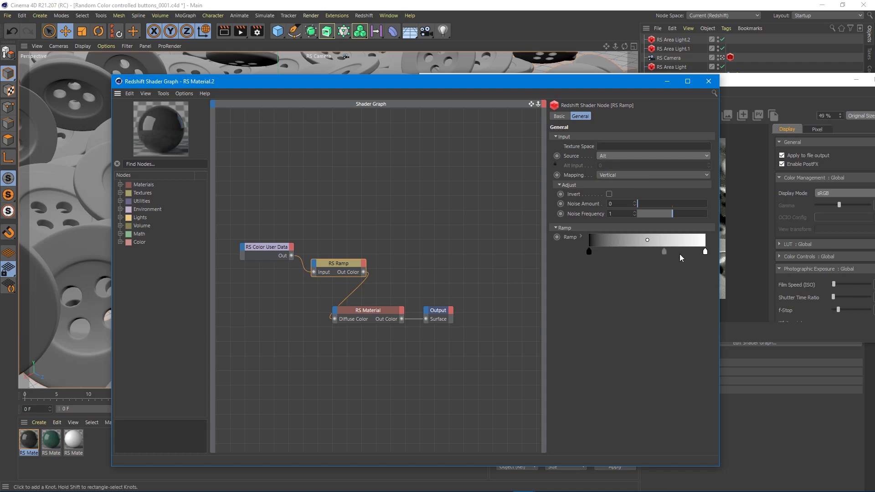
drag(493, 87, 400, 110)
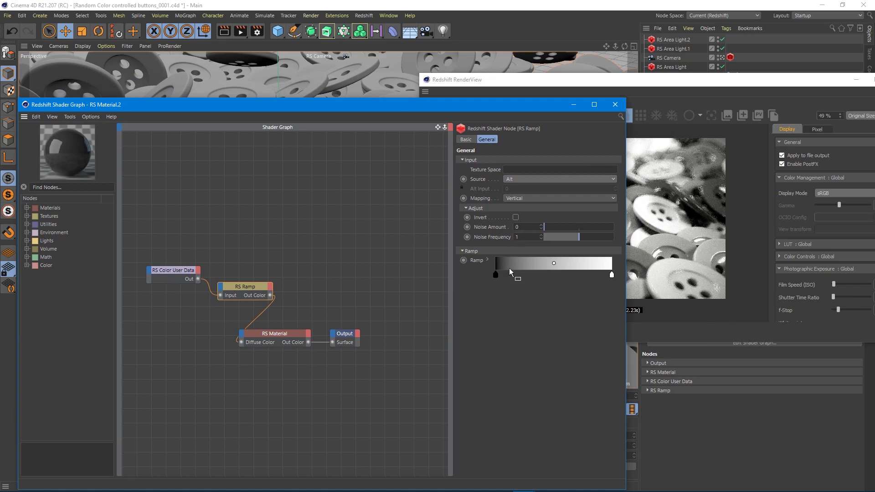
click(554, 264)
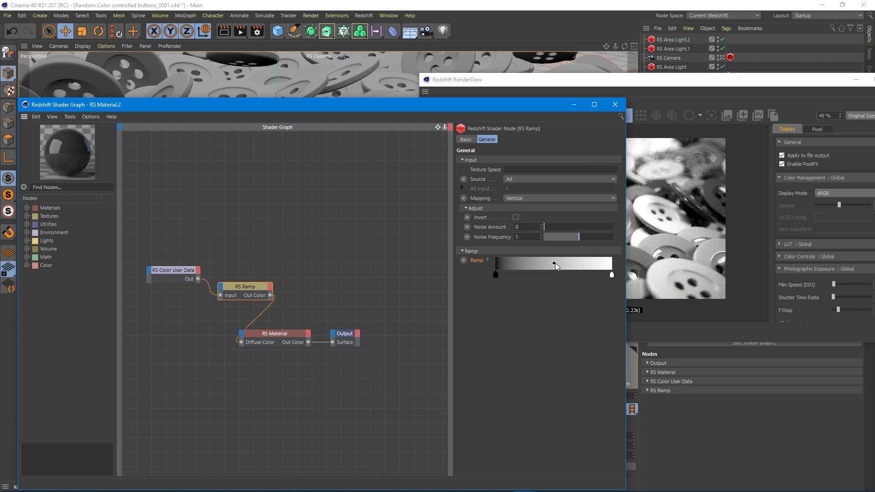
Switch the ramp to stepped interpolation and pull the white knot near the black end
right_click(554, 263)
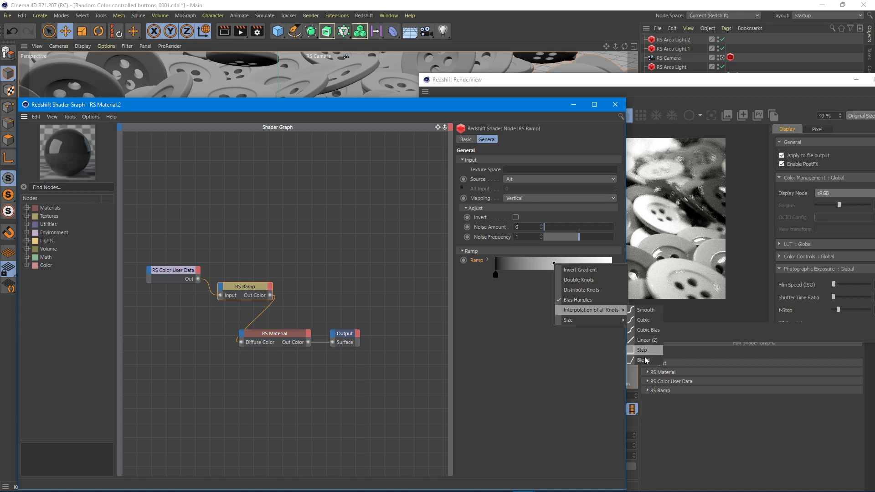
click(643, 350)
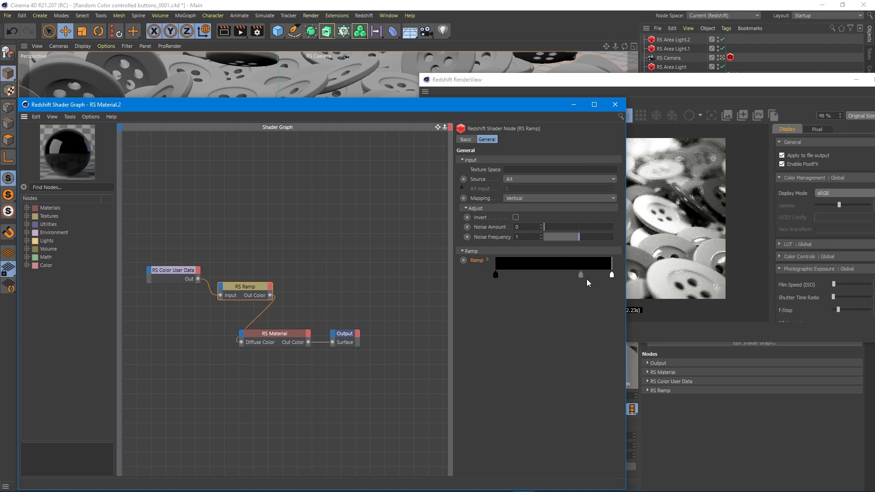
mouse_move(613, 277)
mouse_down()
mouse_move(506, 276)
mouse_move(597, 275)
mouse_up()
drag(510, 283, 505, 276)
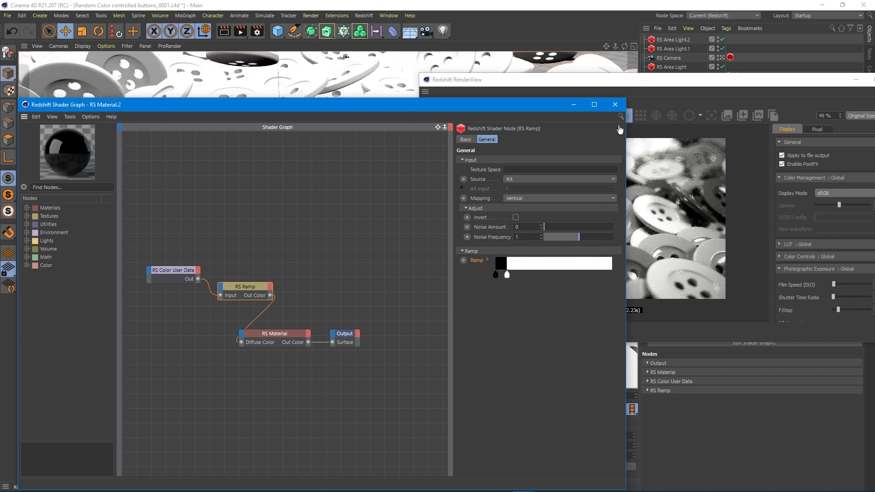
Refresh the interactive render, widen the ramp's black band, and open the black knot's settings
click(638, 87)
click(442, 115)
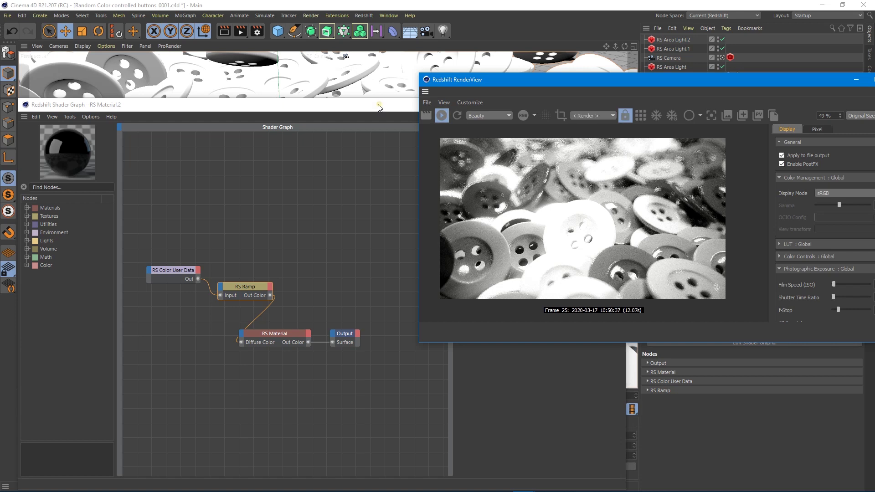
click(273, 108)
drag(330, 106, 292, 89)
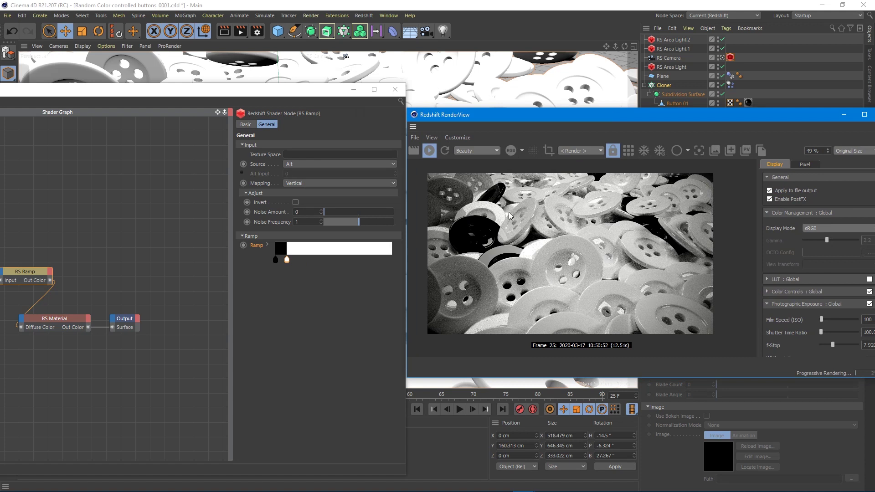
mouse_move(287, 259)
mouse_down()
mouse_move(359, 258)
mouse_move(285, 258)
mouse_move(297, 277)
mouse_move(286, 269)
mouse_move(294, 262)
mouse_up()
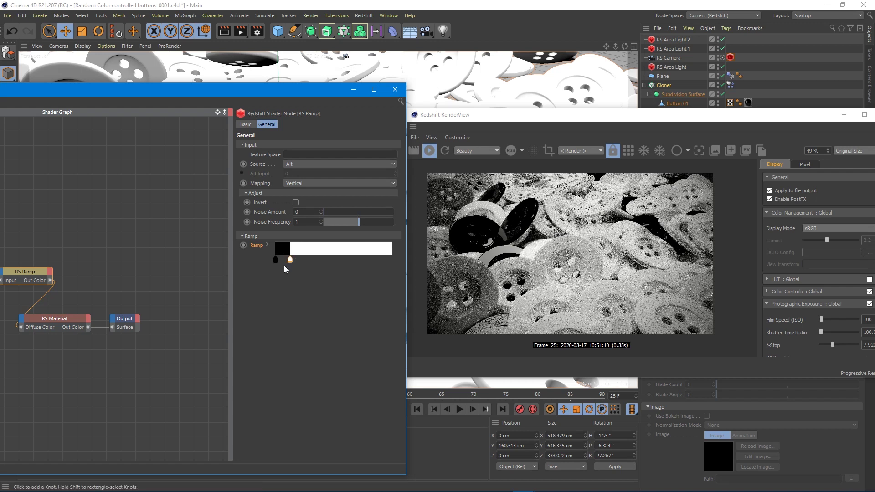
double_click(276, 260)
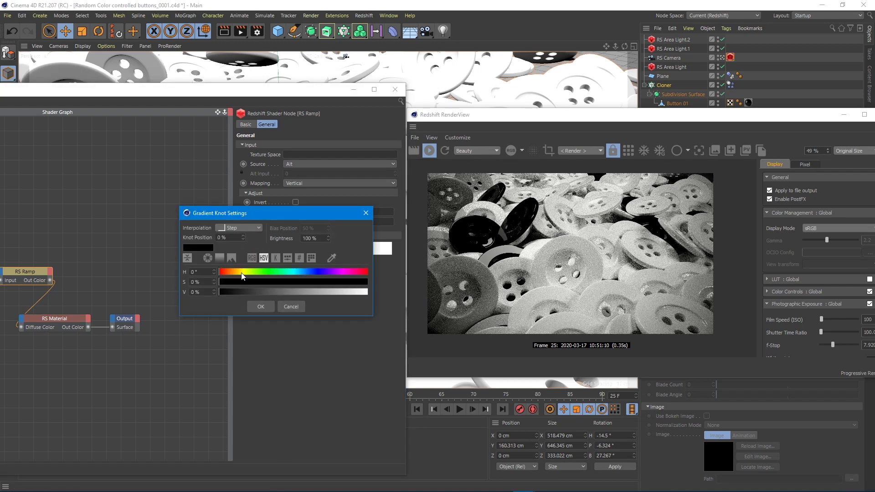
Set the ramp's first knot to a bright cyan
click(242, 272)
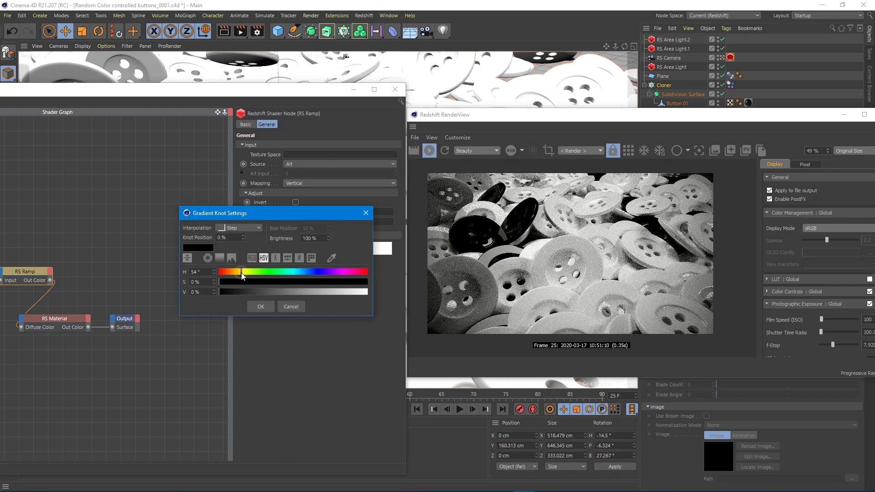
click(300, 271)
drag(282, 282, 263, 284)
click(329, 292)
mouse_move(318, 290)
mouse_down()
mouse_move(327, 289)
mouse_move(315, 299)
mouse_up()
click(260, 307)
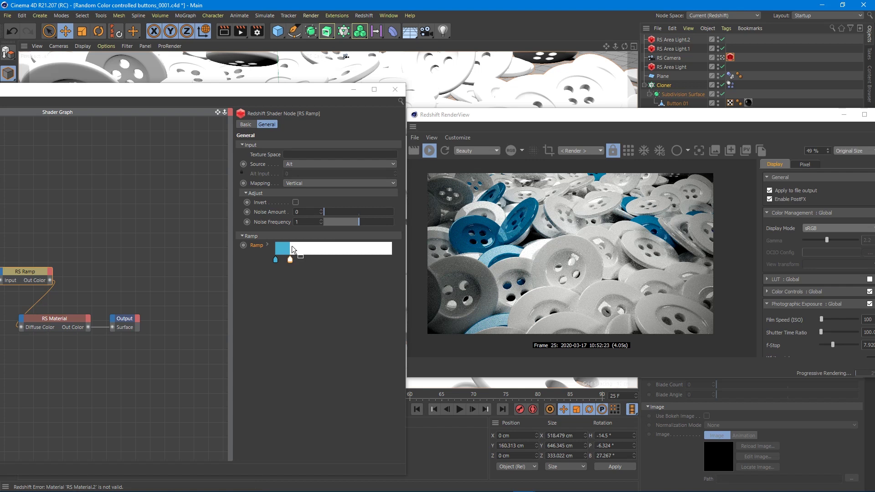
Shift the second knot to widen the cyan band and sample the cyan into the third knot
drag(290, 260, 287, 264)
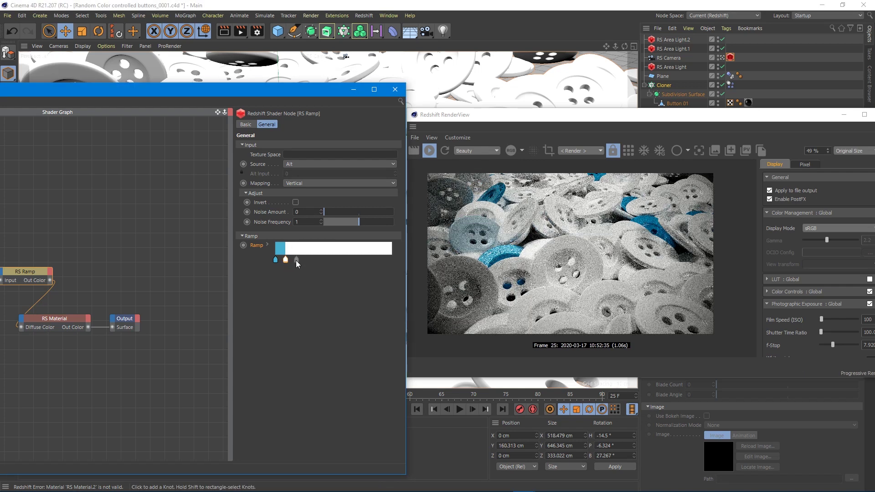
drag(286, 261, 290, 261)
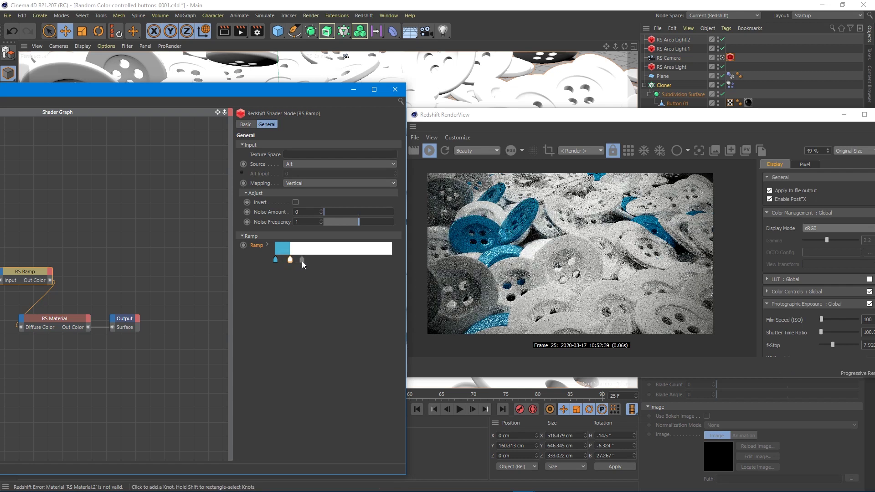
click(302, 260)
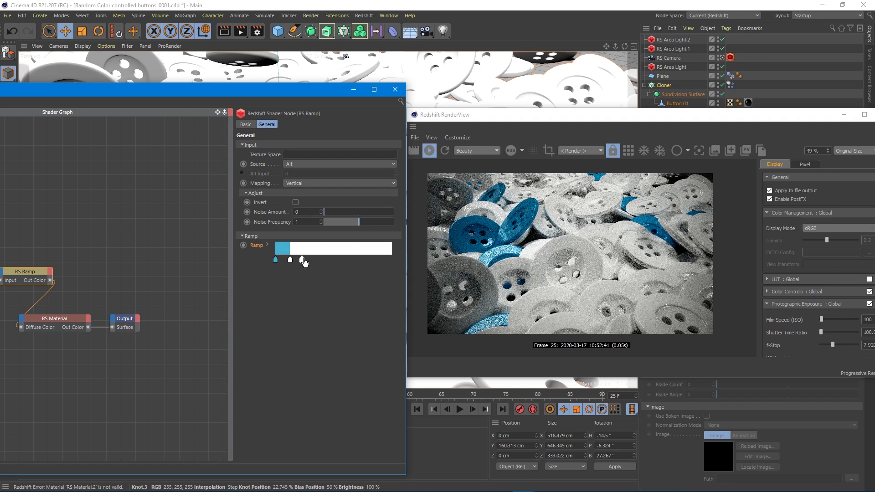
double_click(302, 260)
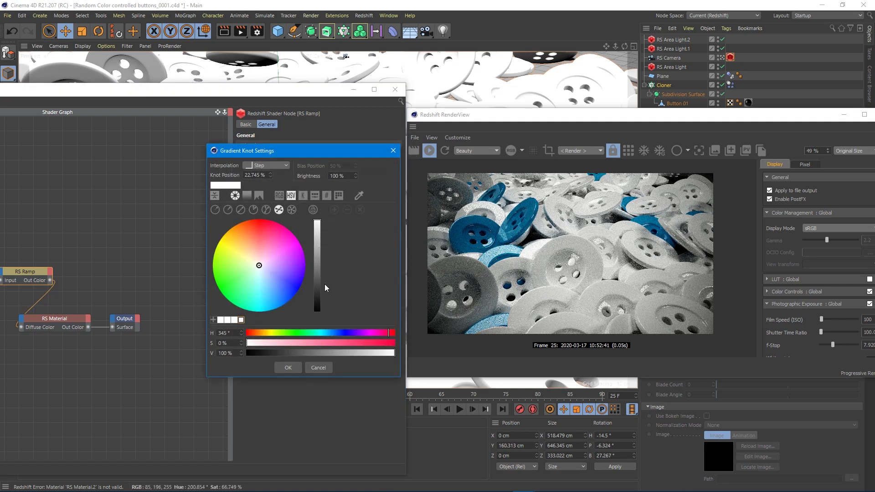
drag(300, 153, 523, 179)
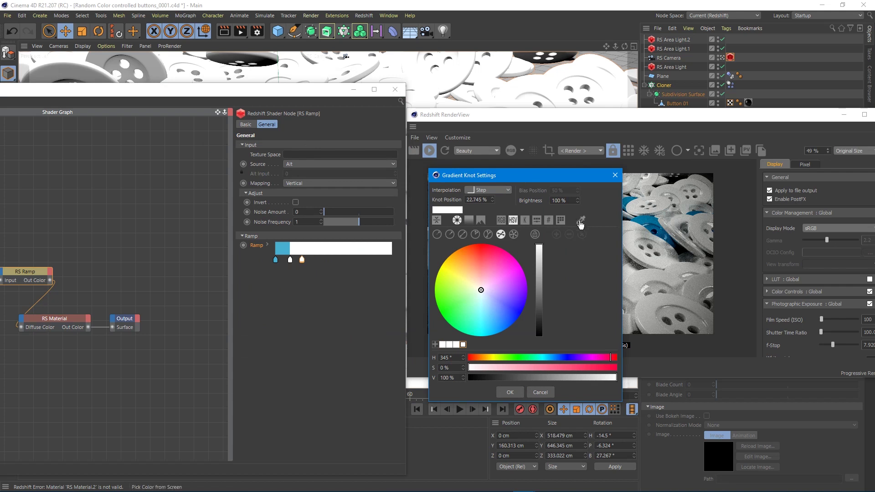
click(580, 221)
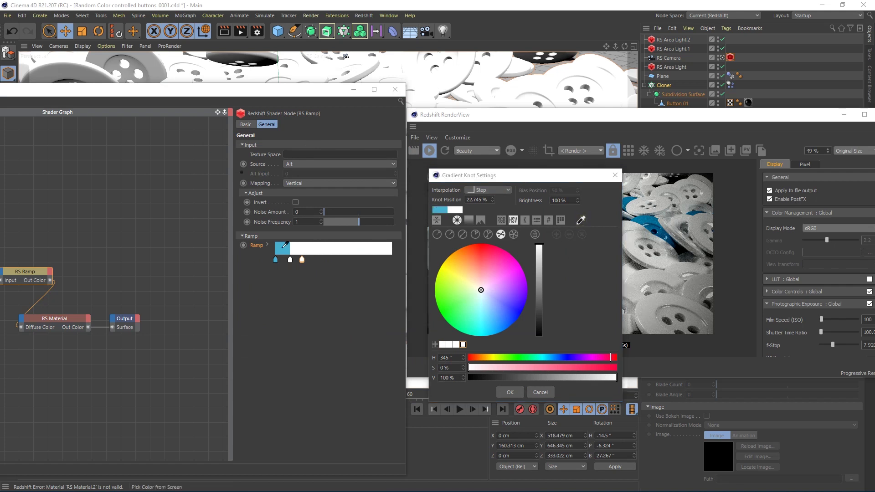
click(280, 247)
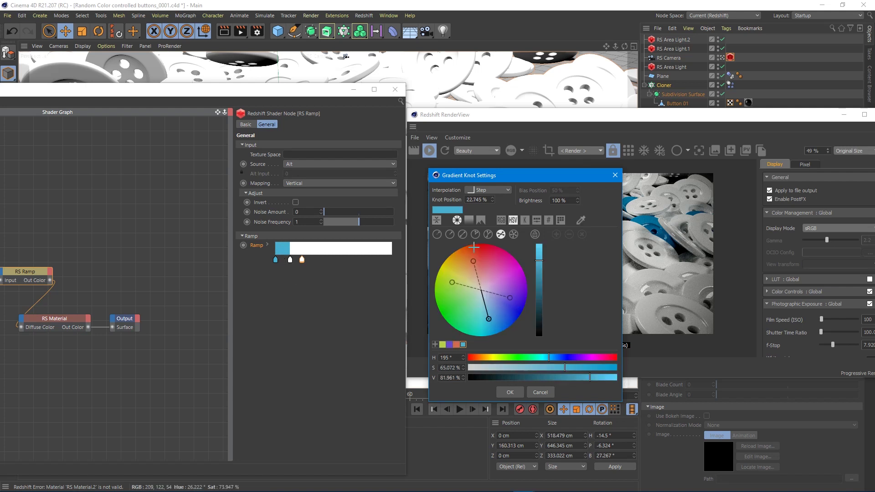
click(456, 220)
Try complementary, split complementary and other harmony swatches for the third knot
click(456, 221)
click(444, 346)
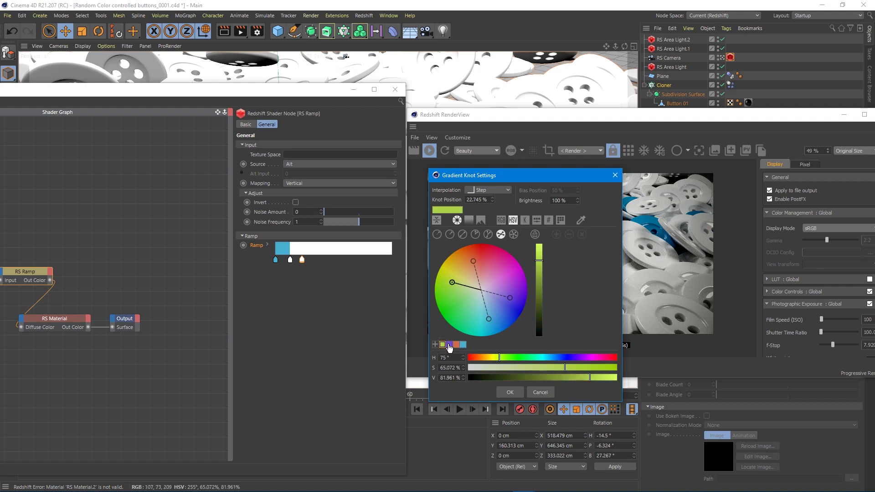
click(449, 345)
click(456, 345)
click(488, 234)
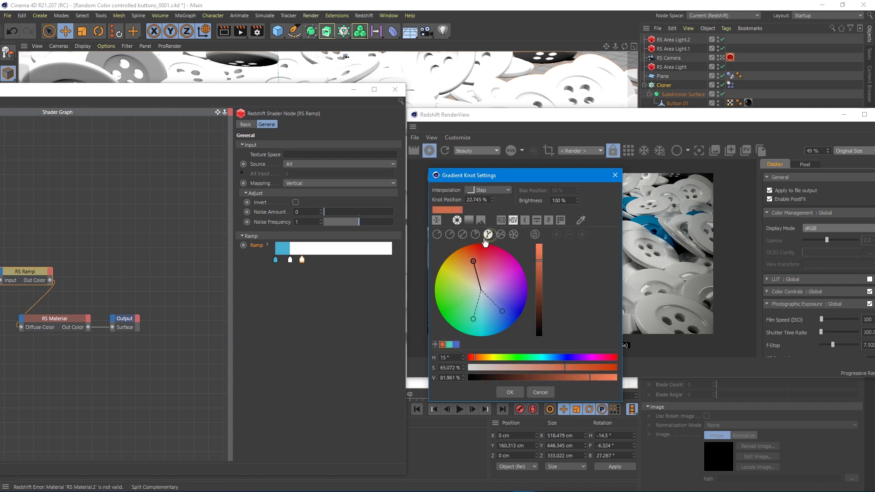
click(449, 345)
click(456, 344)
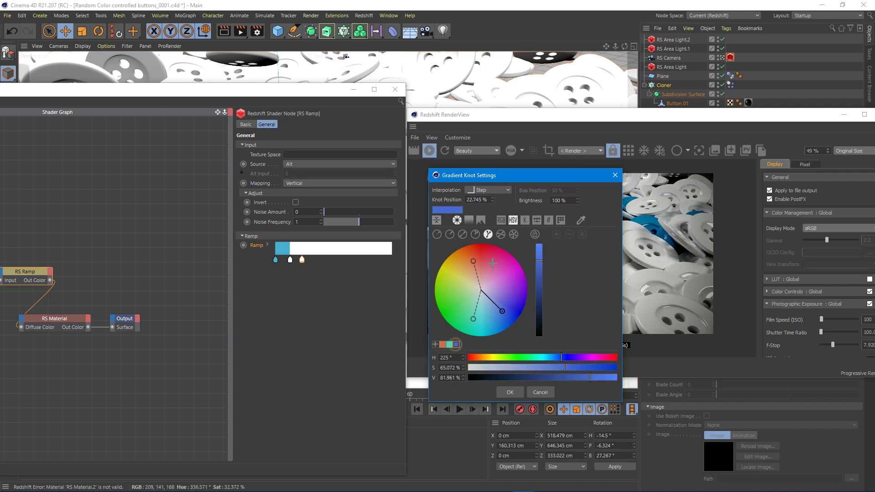
click(475, 235)
click(463, 234)
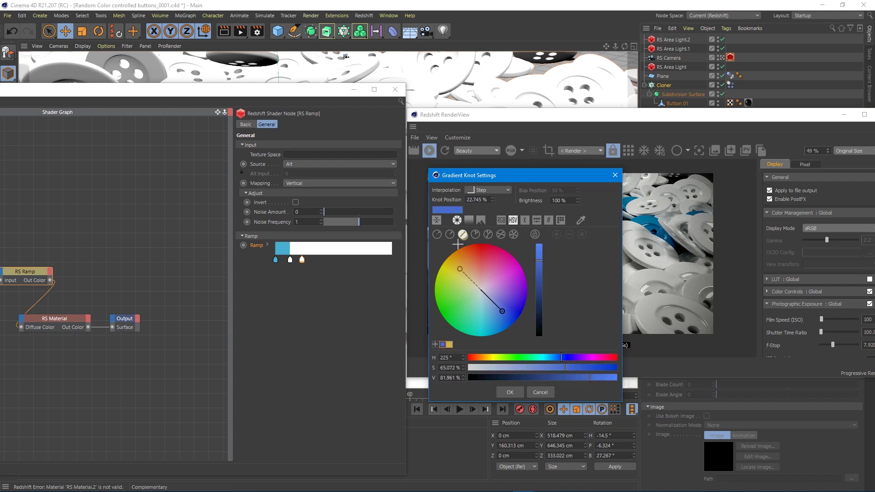
click(449, 345)
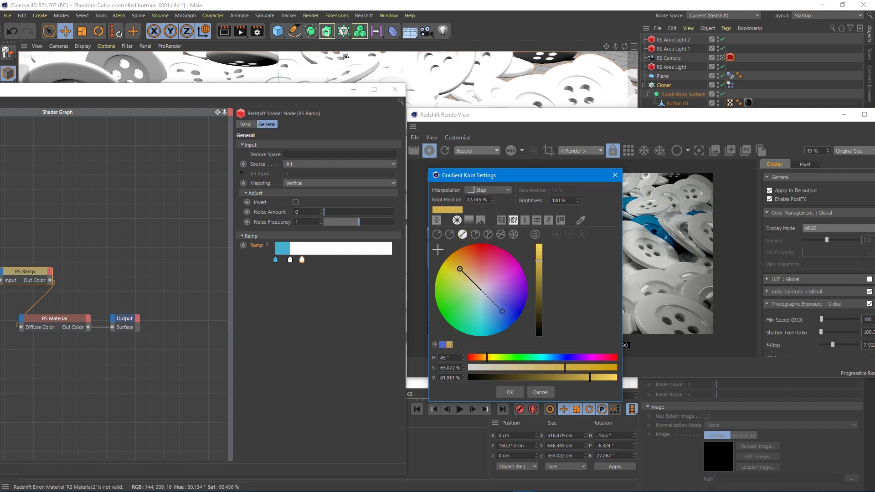
Make the third knot the orange harmony colour at 98% brightness and 56% saturation
click(580, 220)
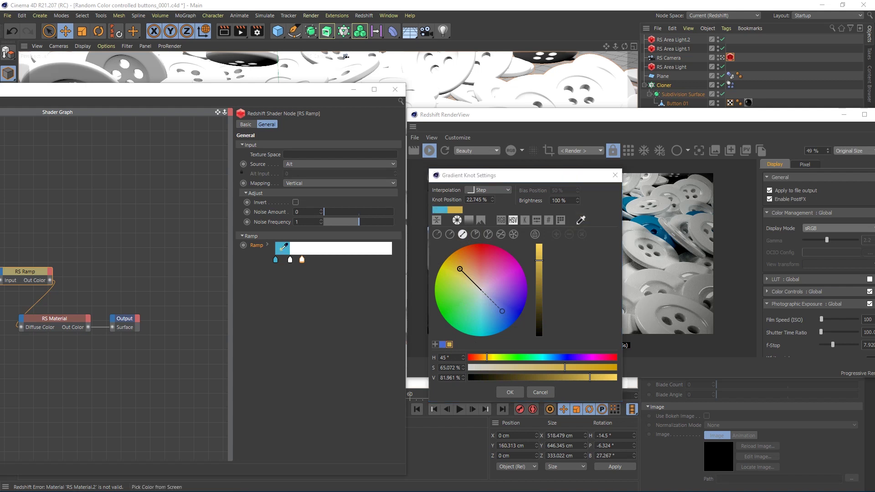
click(442, 346)
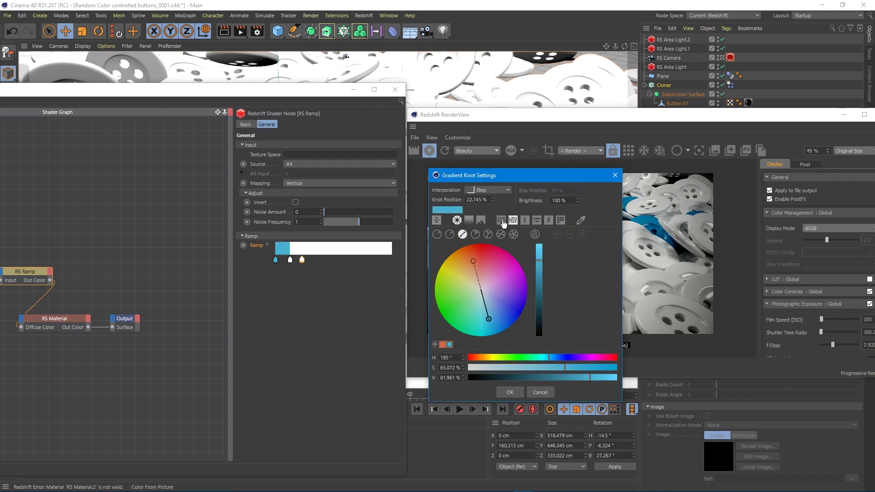
click(441, 344)
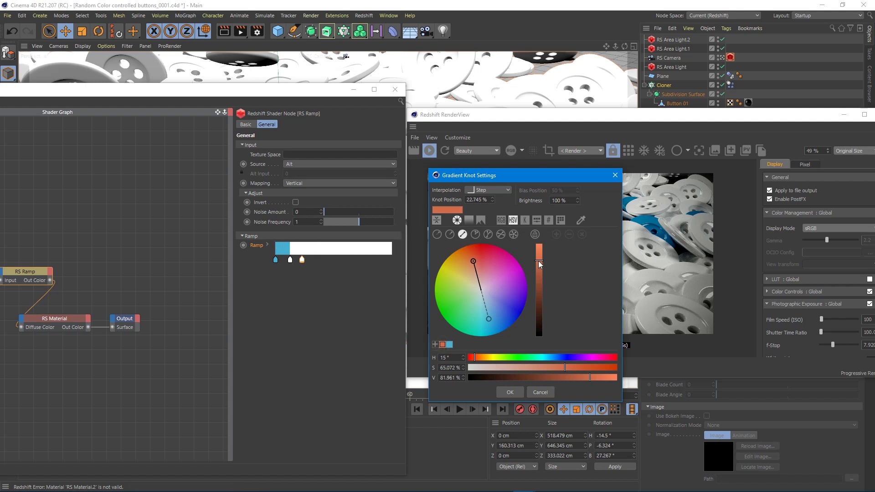
drag(538, 262, 540, 247)
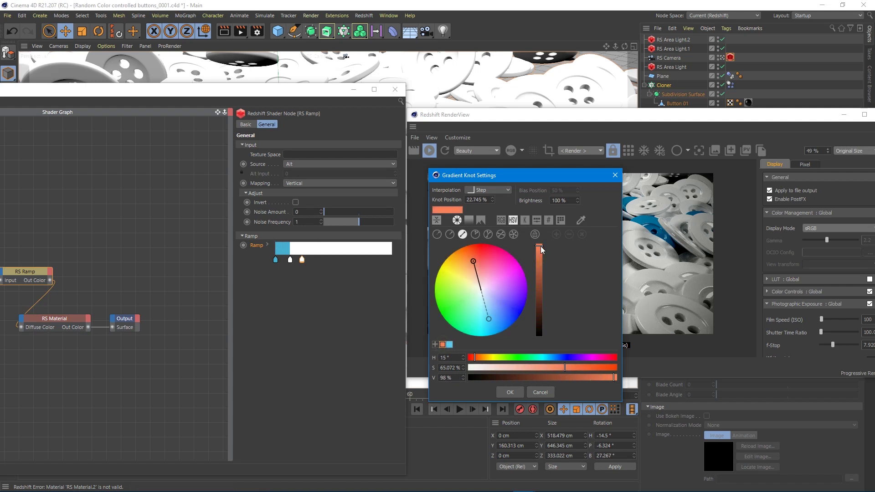
drag(565, 363, 549, 364)
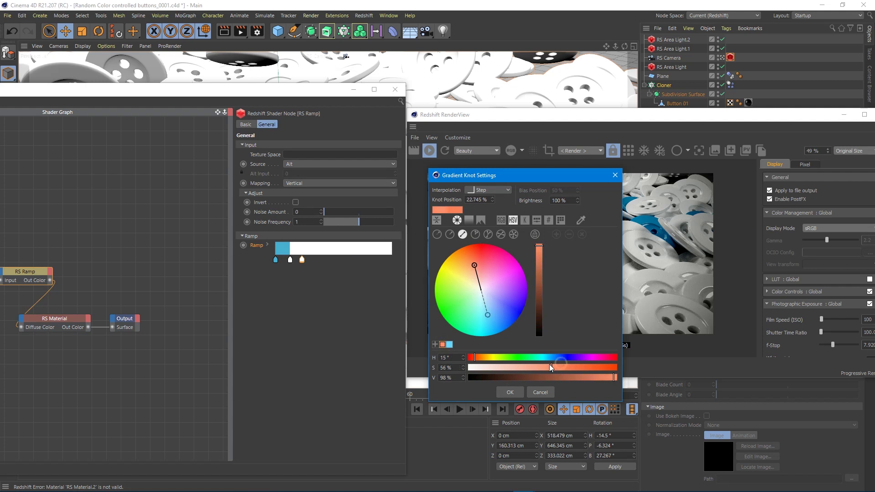
click(509, 393)
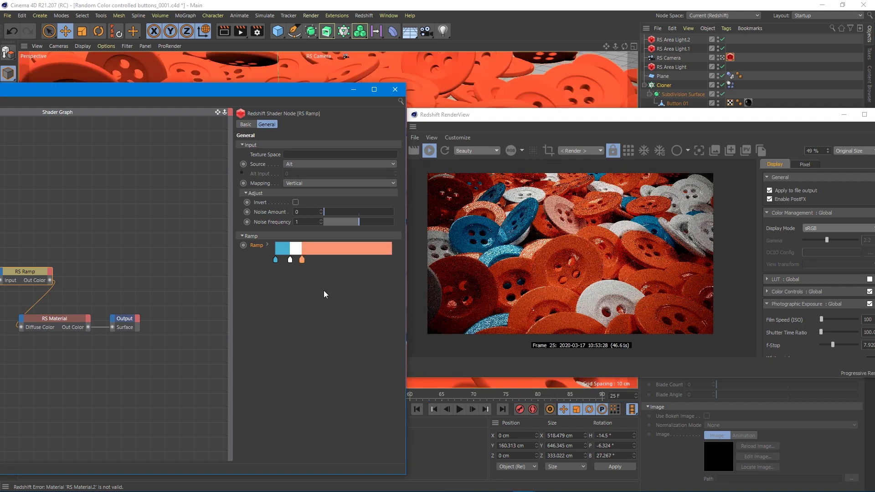
Add a fourth ramp knot and colour it from a three-colour harmony based on the cyan, 52% saturation
click(311, 259)
double_click(312, 258)
drag(261, 249, 300, 242)
click(332, 343)
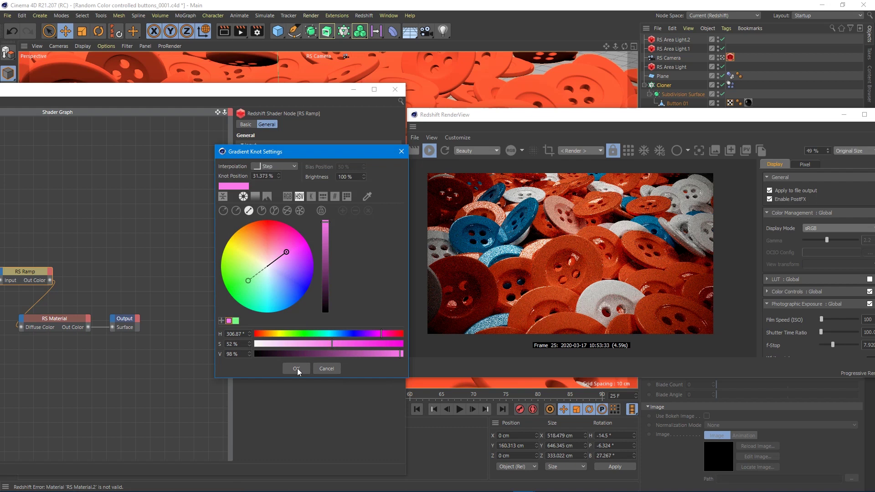
click(274, 210)
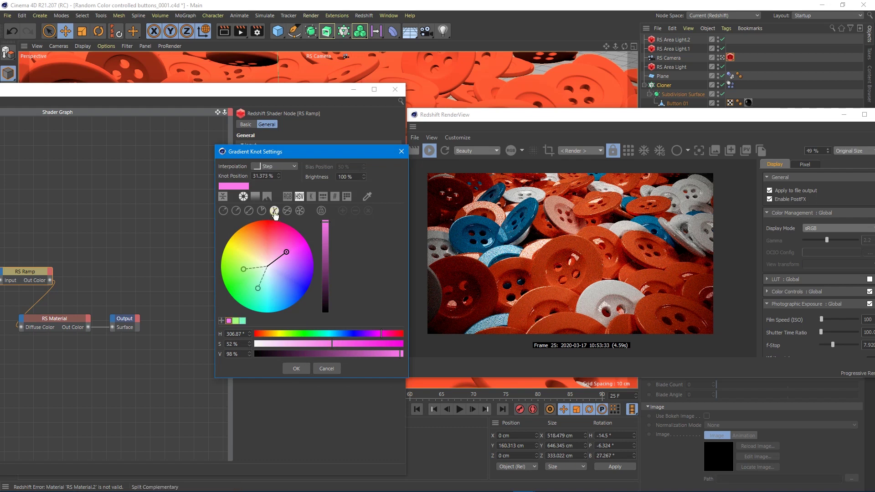
drag(311, 152, 521, 216)
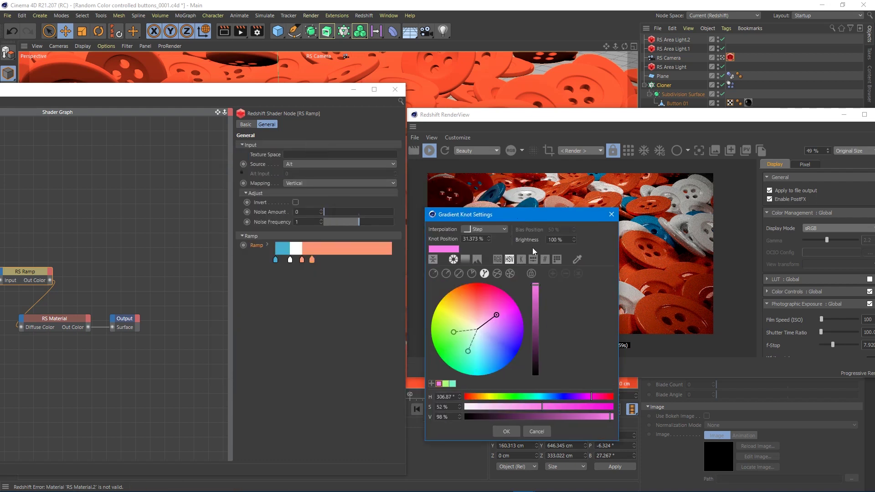
click(577, 259)
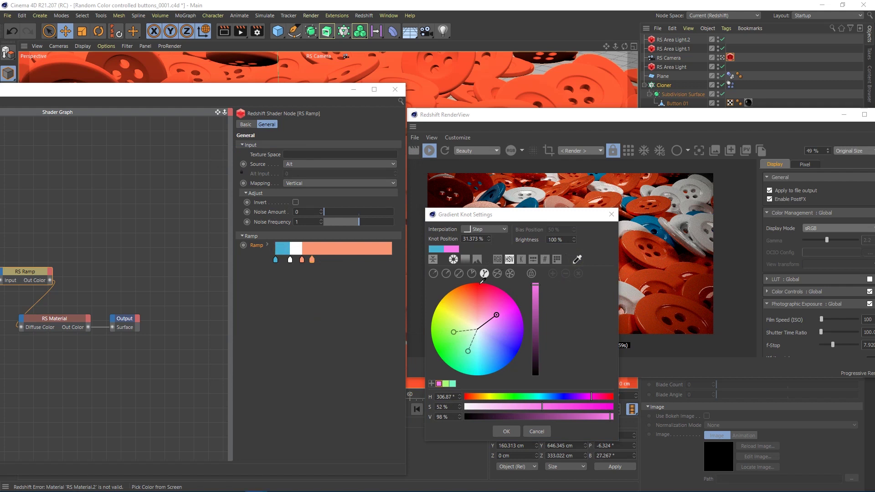
click(297, 255)
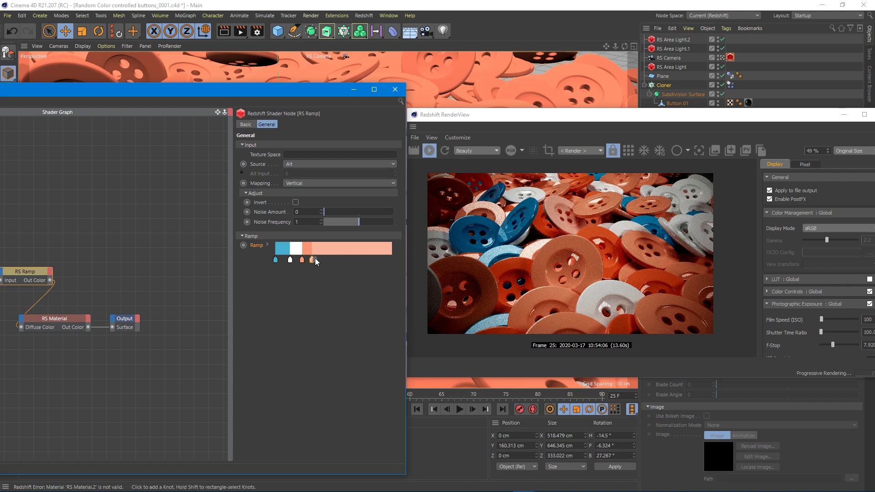
Respace the knots: orange and peach shifted right, white moved left to narrow the cyan band
mouse_move(311, 259)
mouse_down()
mouse_move(332, 260)
mouse_move(309, 264)
mouse_up()
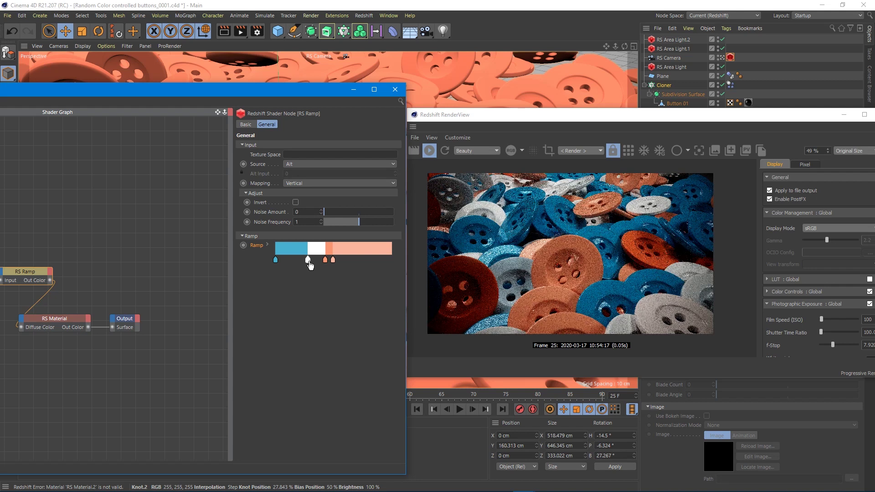
drag(309, 265, 290, 263)
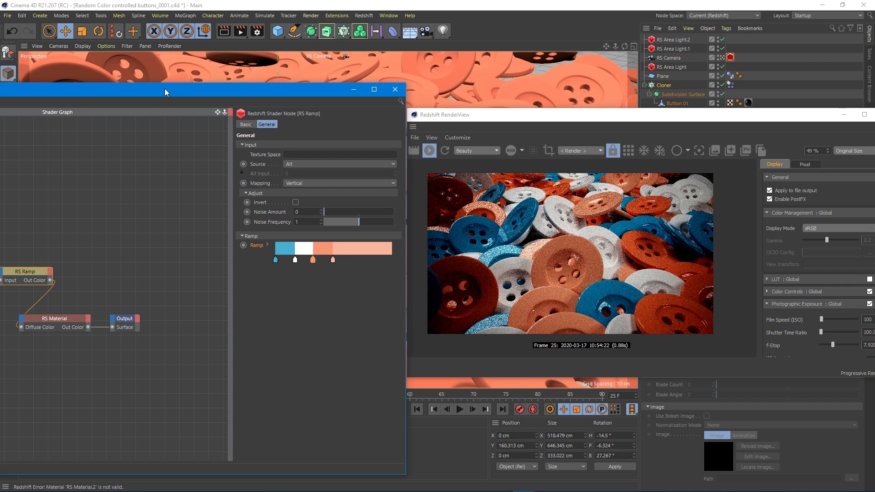
drag(165, 88, 290, 80)
click(78, 248)
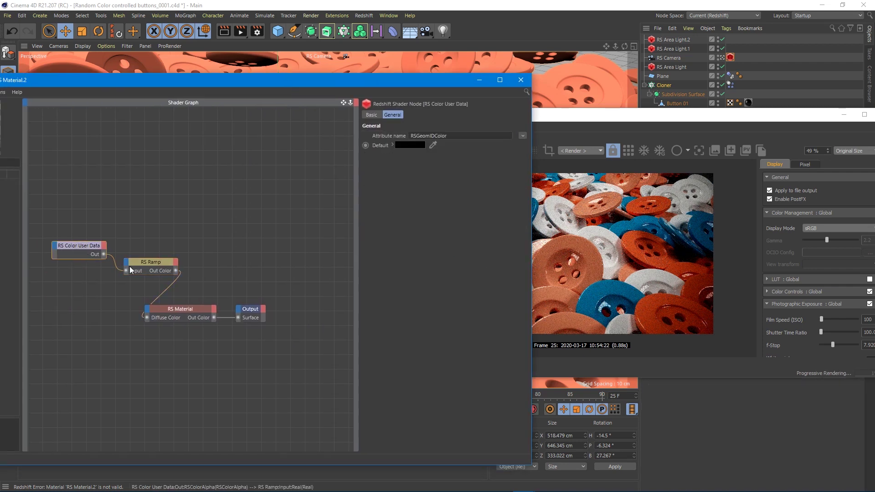
Set Interpolation of all Knots on the RS Ramp gradient to Step
click(144, 264)
click(84, 248)
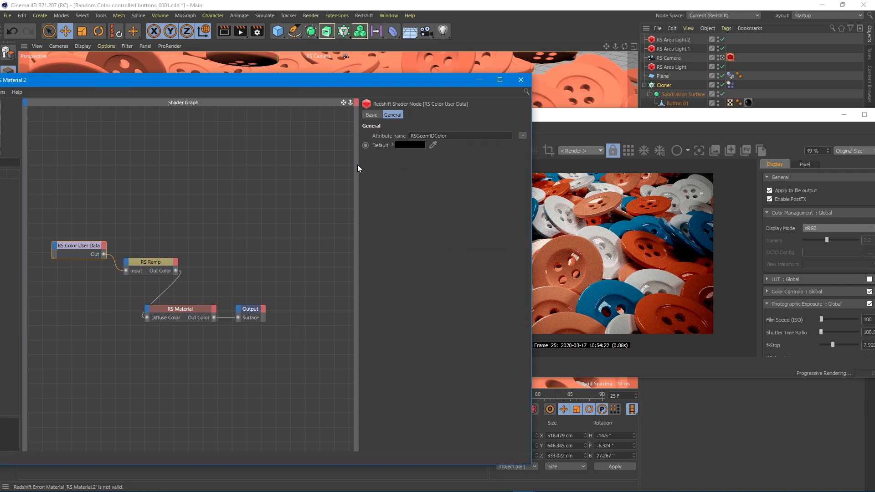
click(152, 265)
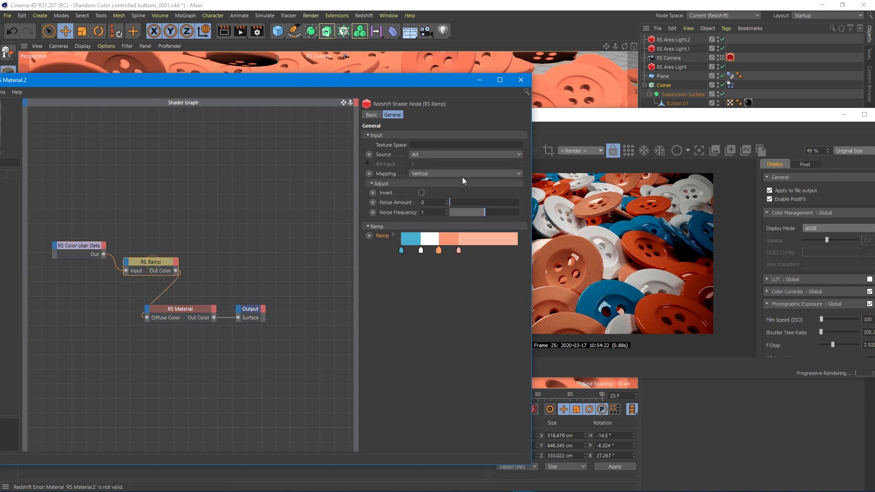
right_click(454, 238)
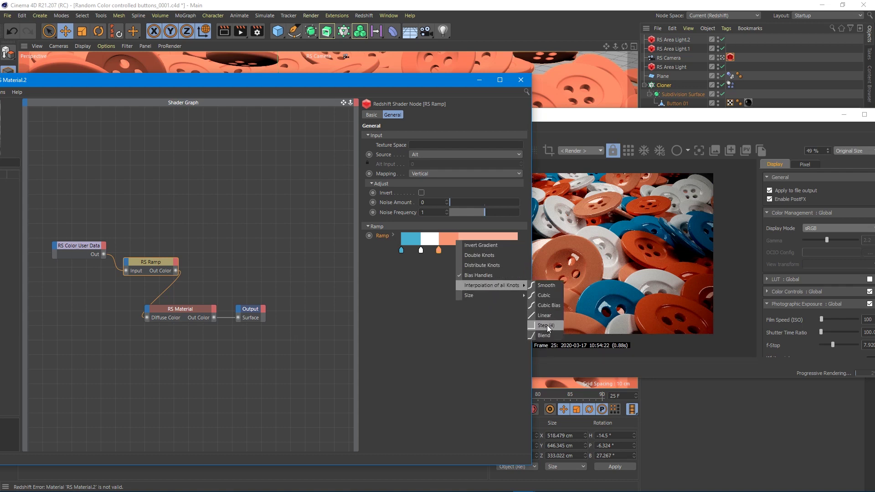
click(546, 325)
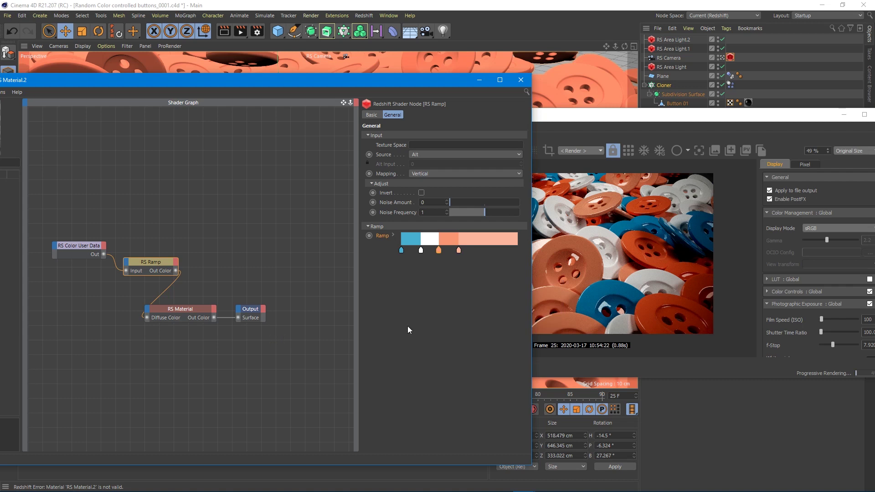
click(176, 307)
drag(52, 85, 186, 87)
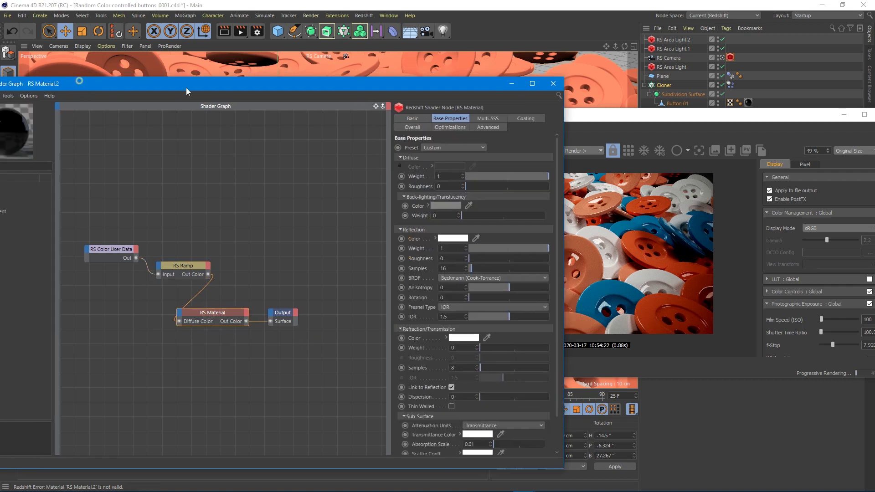
Add a Maxon Noise wired to Reflection Roughness, with Seed 854 and Overall Scale 2.9
click(94, 166)
text(maxon)
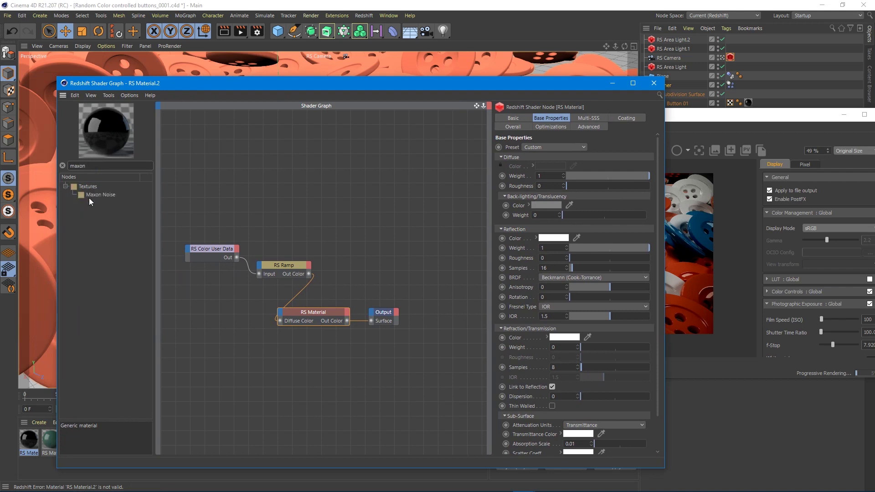
drag(88, 198, 279, 314)
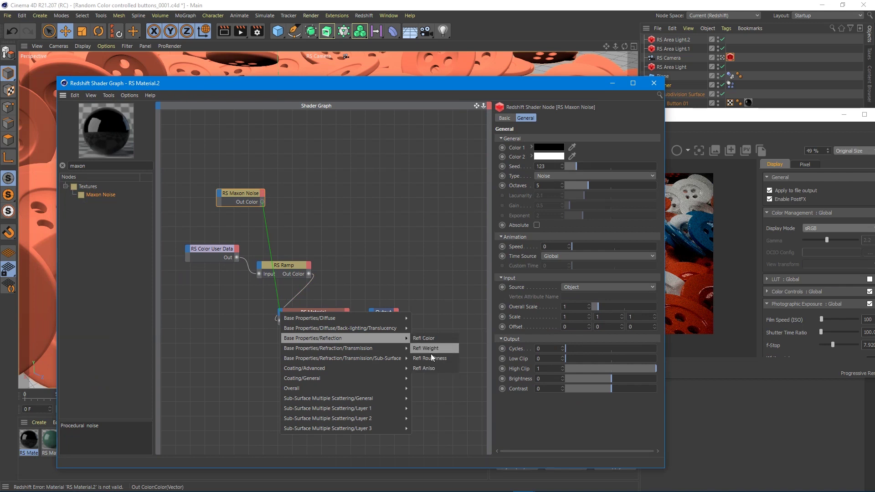
click(431, 358)
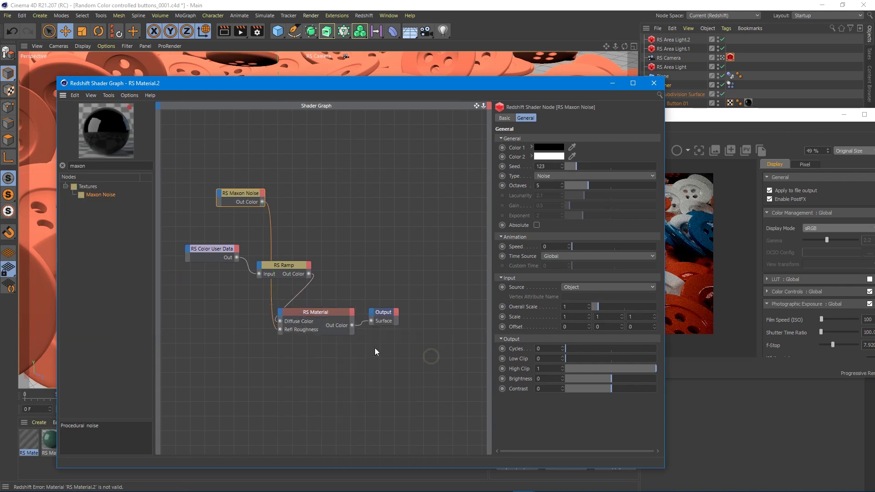
click(603, 165)
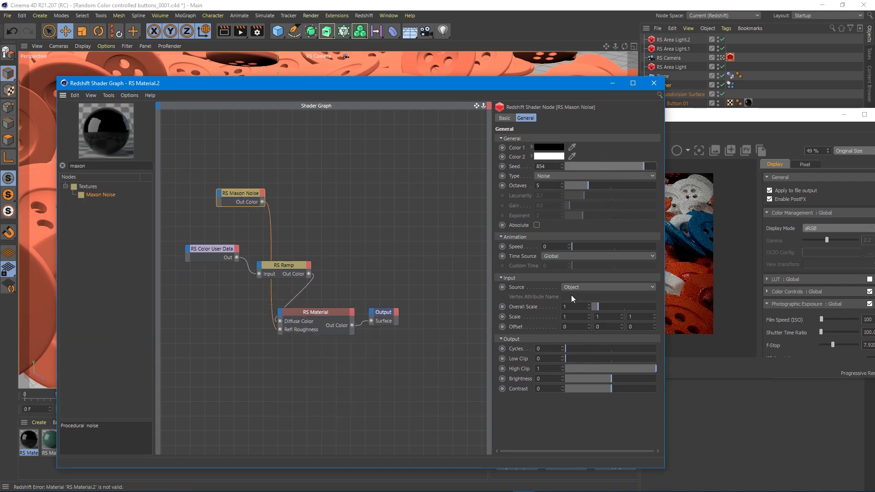
click(599, 306)
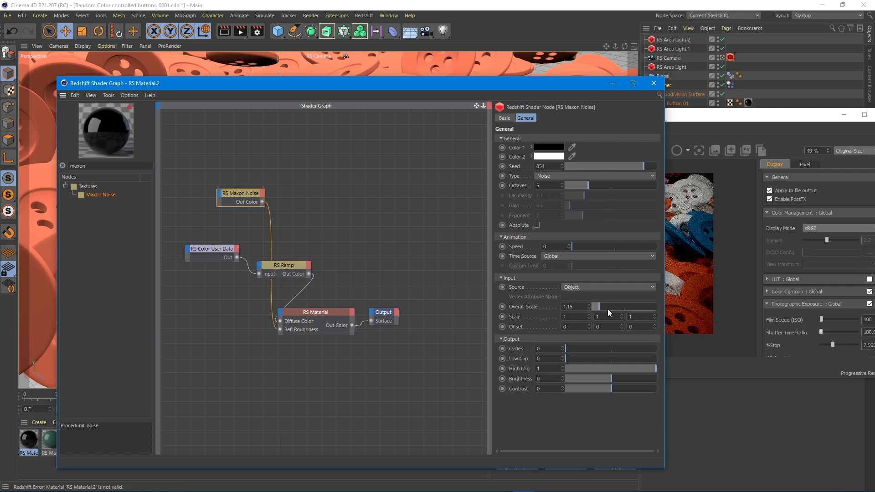
click(611, 306)
Set the noise's Color 1 to a 13% dark grey and Color 2 to 39% grey, then close the graph
drag(543, 83, 374, 73)
click(379, 139)
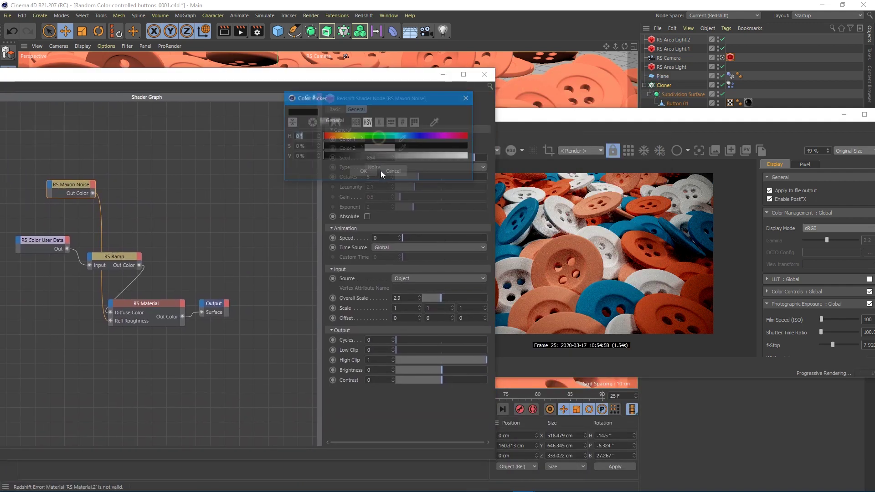
click(368, 156)
click(368, 172)
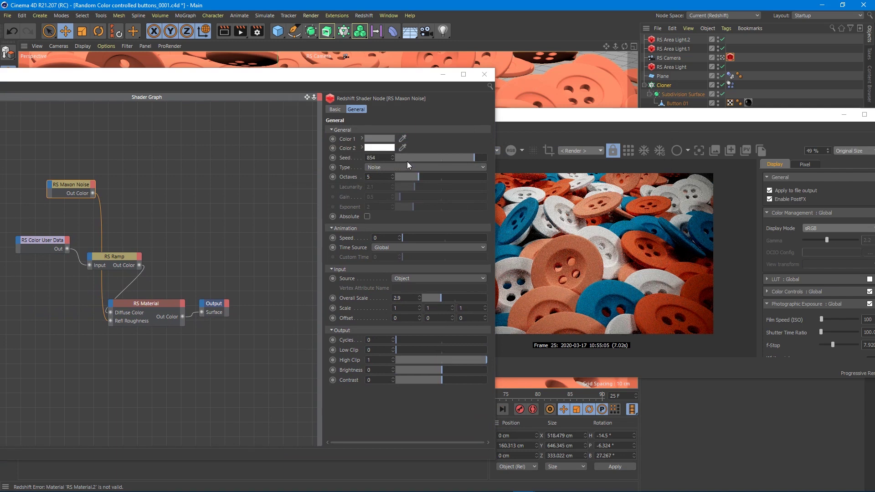
click(389, 139)
drag(322, 155, 316, 155)
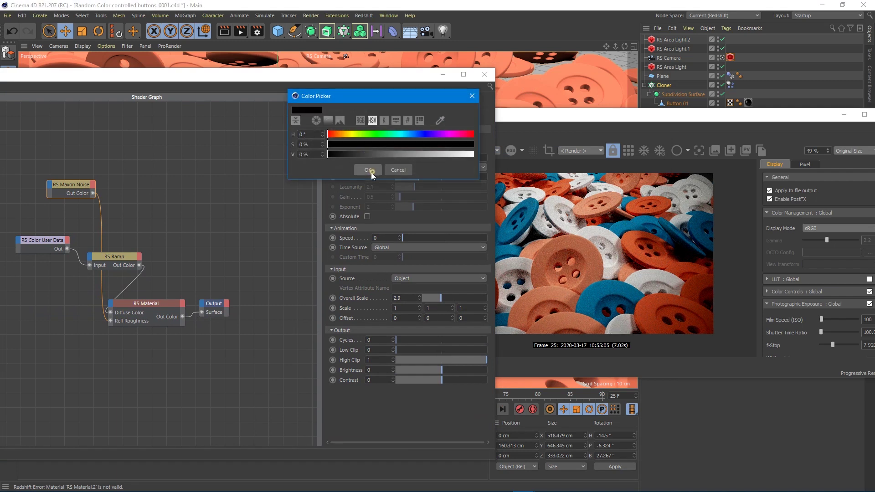
click(368, 170)
click(410, 150)
click(383, 163)
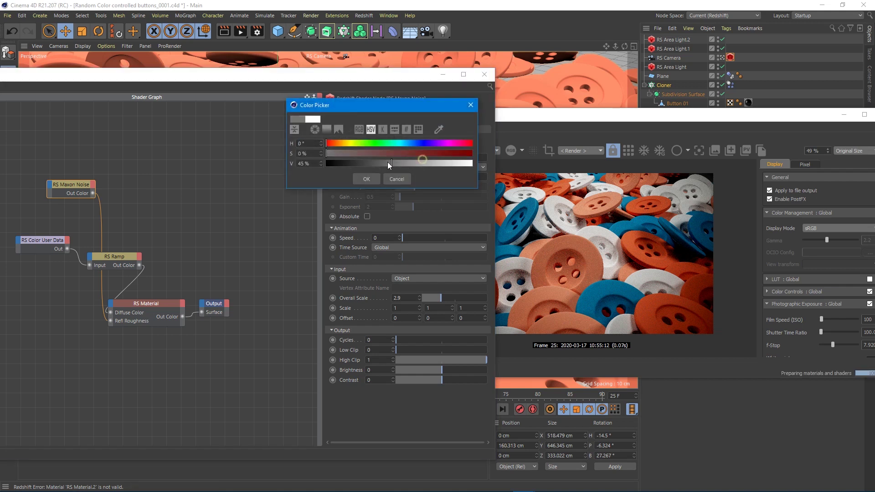
click(365, 179)
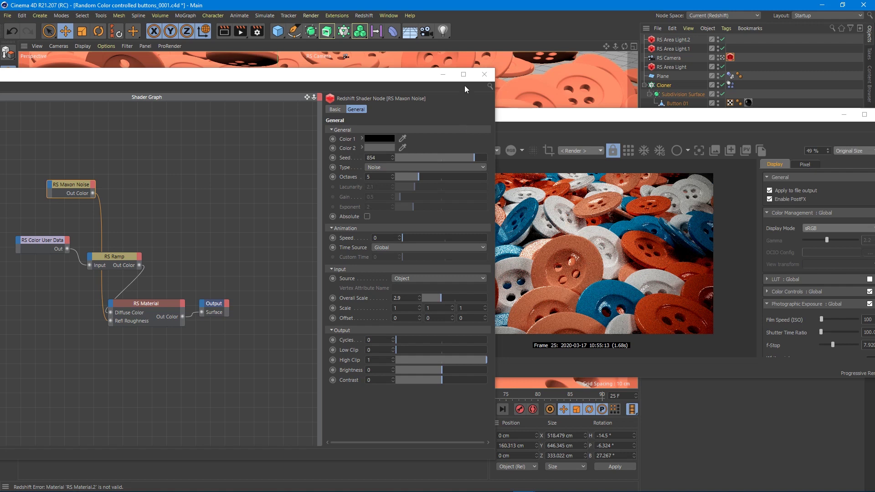
click(484, 75)
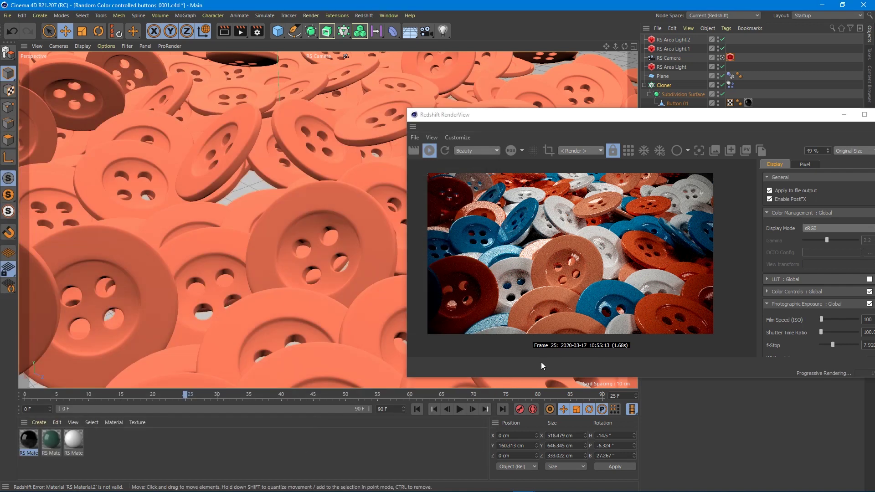
mouse_move(319, 490)
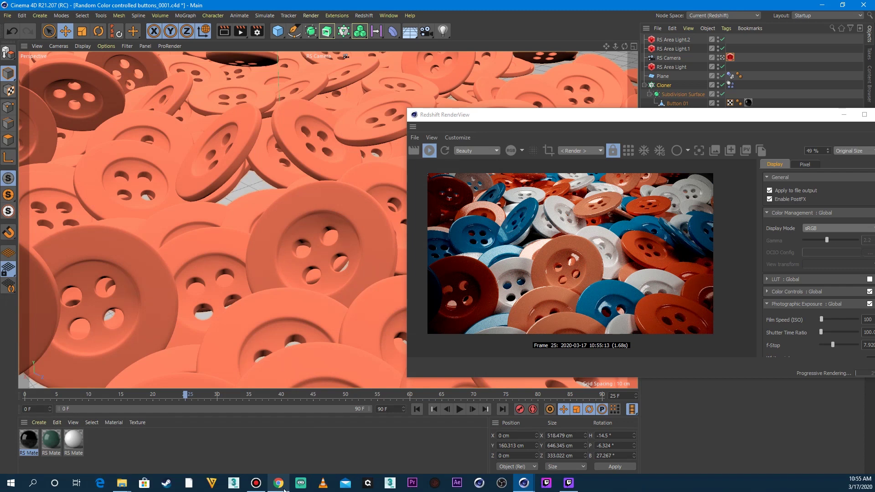
Generate random Coolors palettes and lock the pink #DB93B0 swatch
click(282, 449)
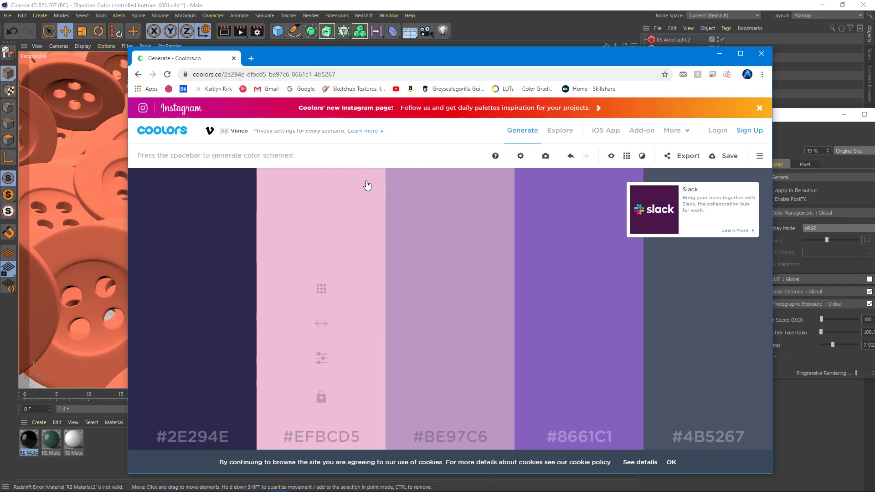
key(space)
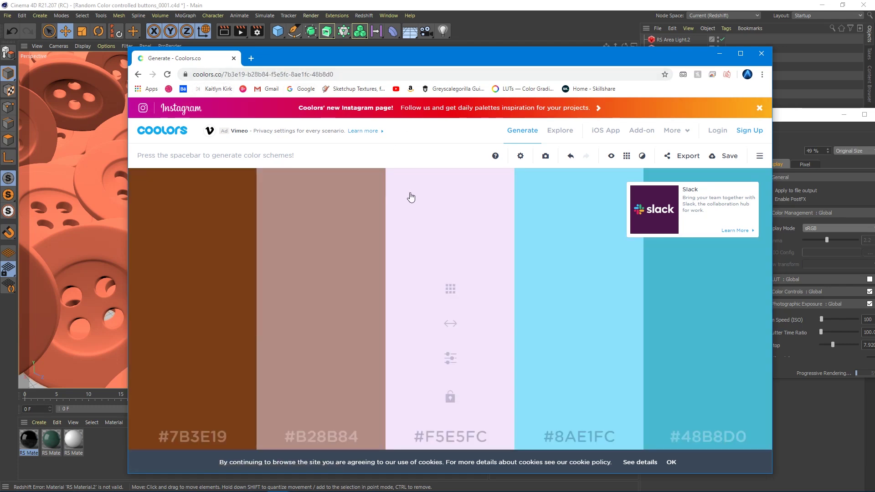
key(space)
key(space)
key(space)
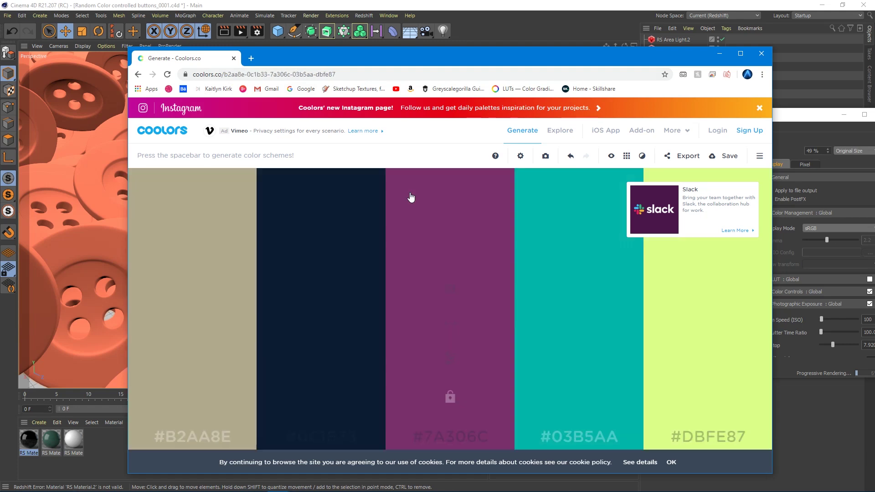
key(space)
key(space)
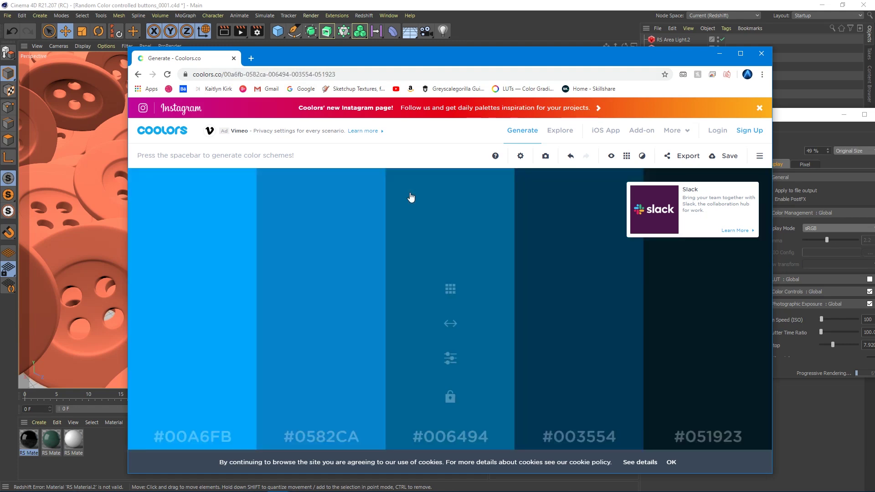
key(space)
key(space)
key(space)
key(space)
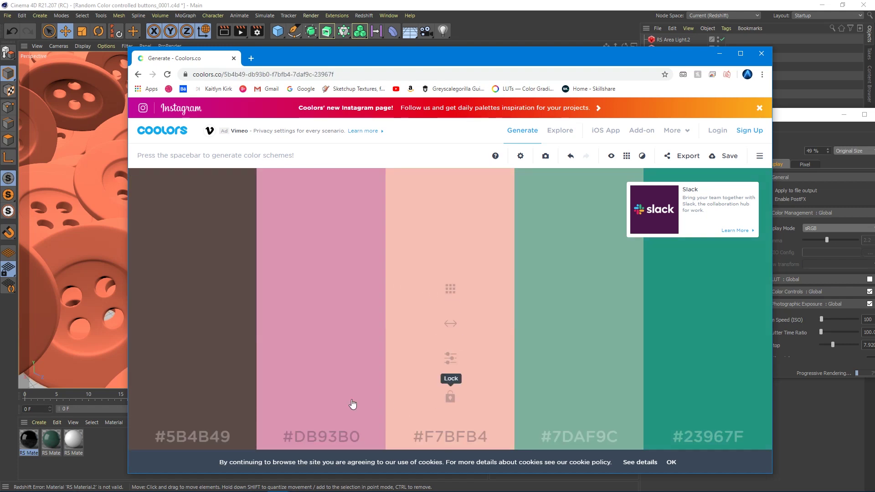
click(321, 397)
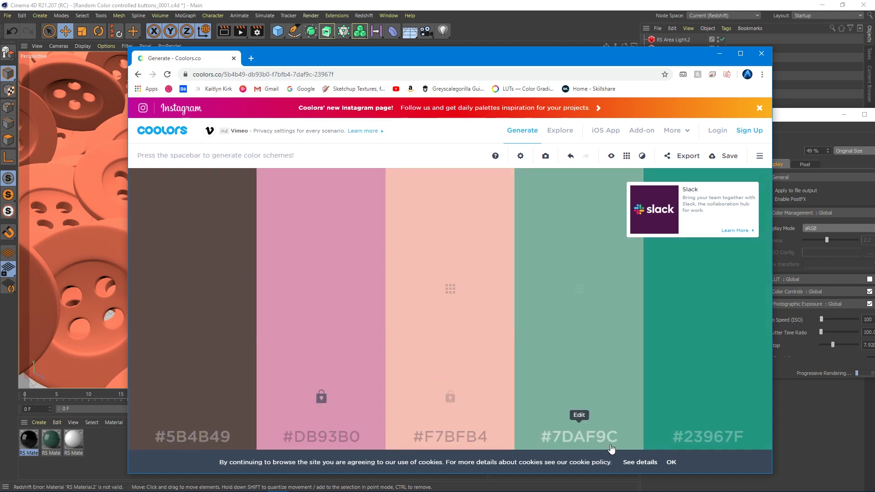
Swap in alternative shades: green to #CFE1DB, pink to #8C5E71, first colour to #A59C9B
click(578, 289)
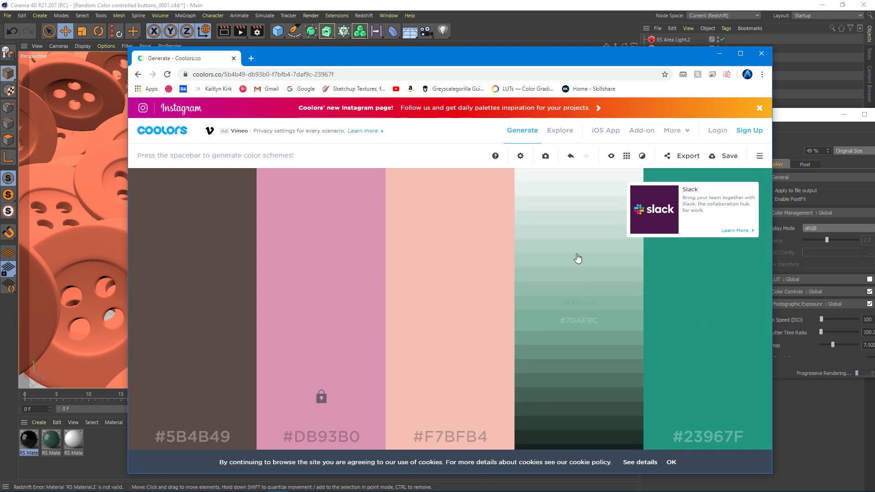
click(566, 201)
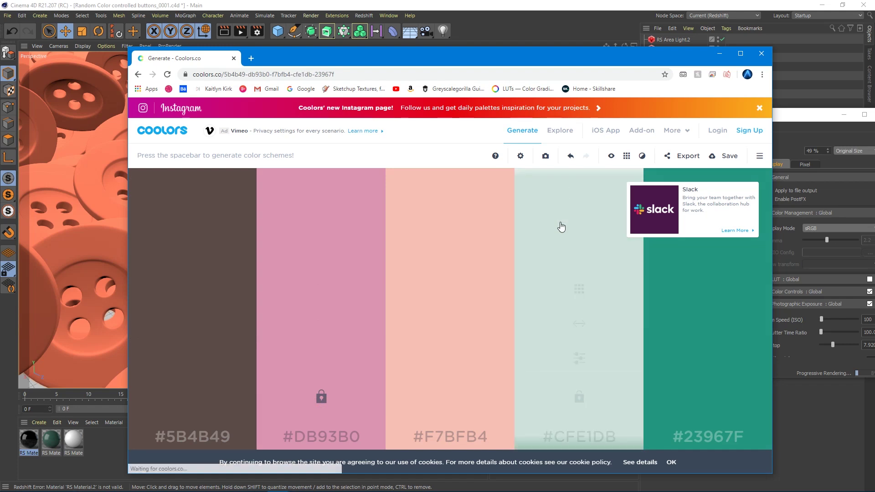
click(322, 289)
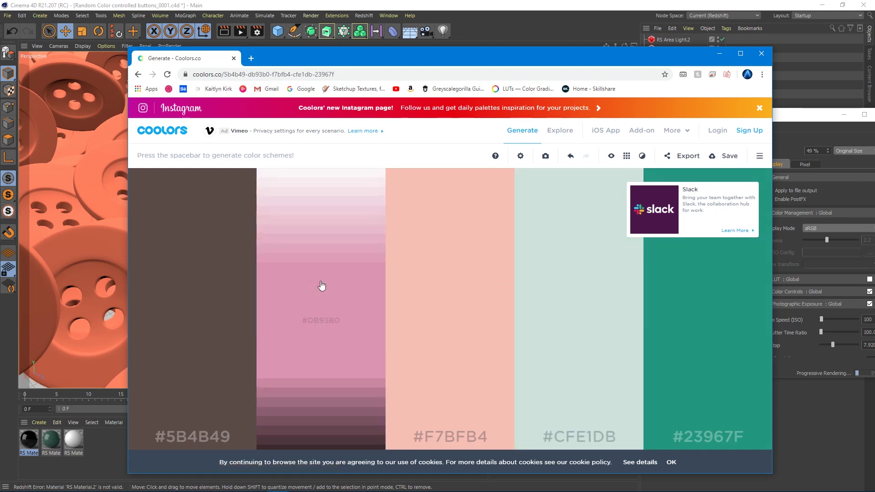
click(312, 387)
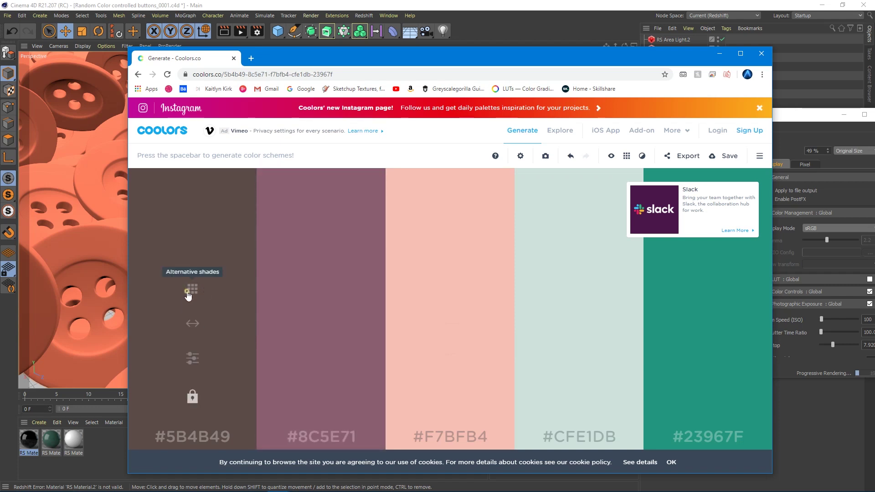
click(192, 290)
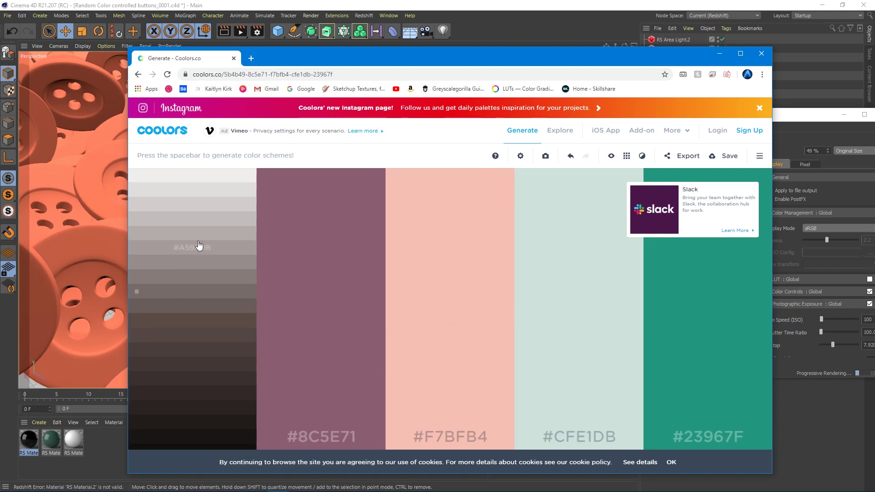
click(198, 245)
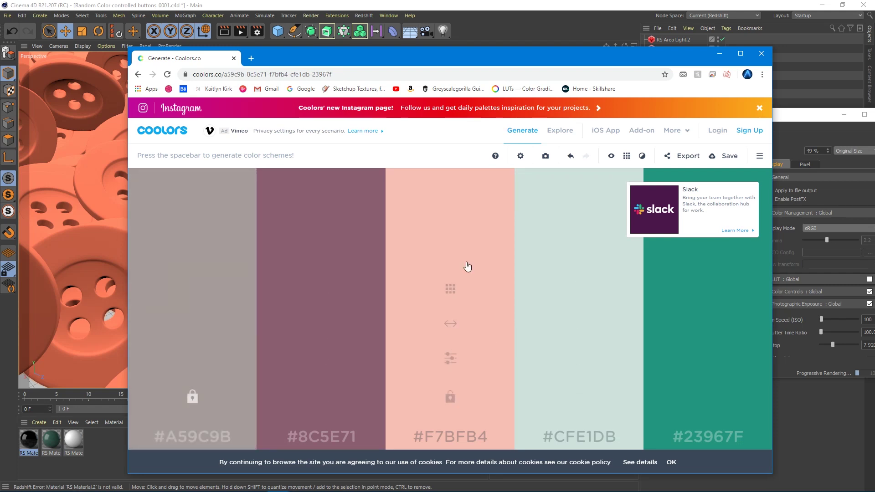
drag(373, 56, 472, 59)
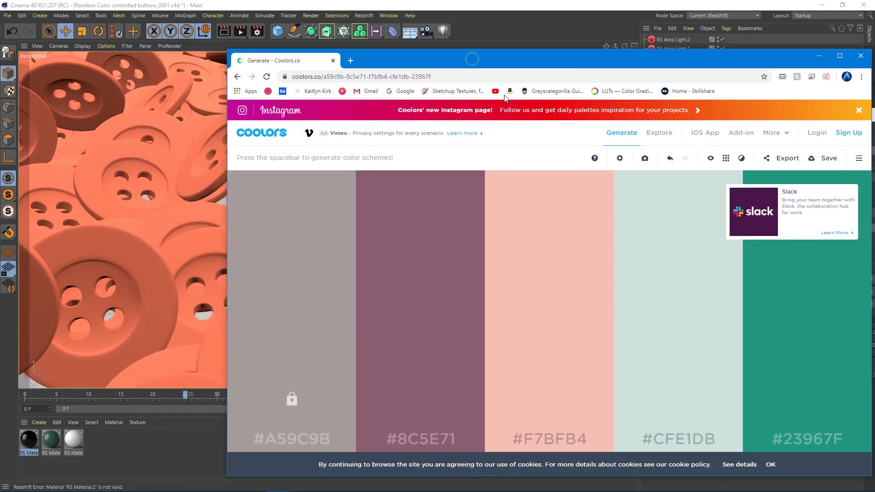
Reopen the RS Material.2 shader graph and select the RS Ramp node to show its four-colour stepped gradient
click(61, 436)
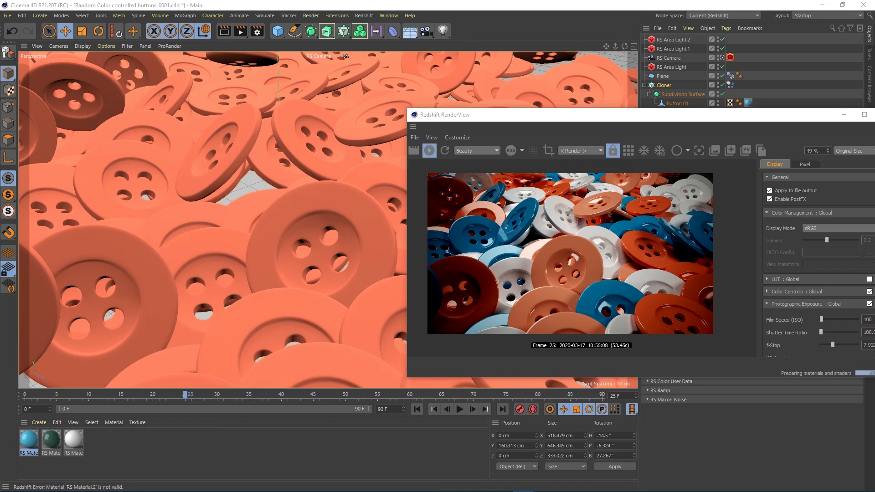
double_click(29, 440)
drag(264, 67, 244, 65)
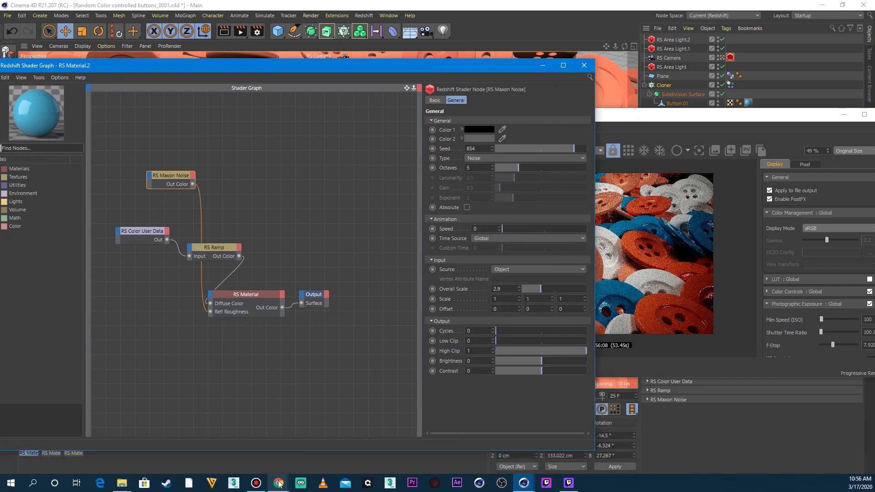
click(278, 482)
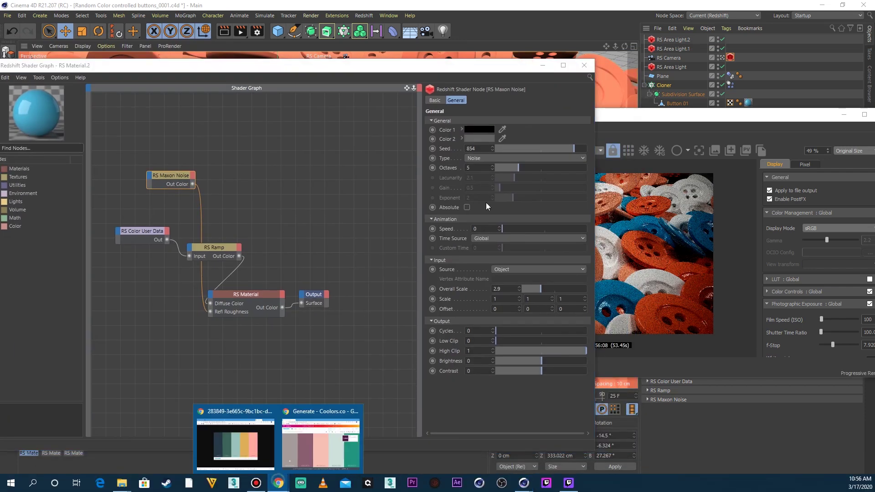
click(319, 419)
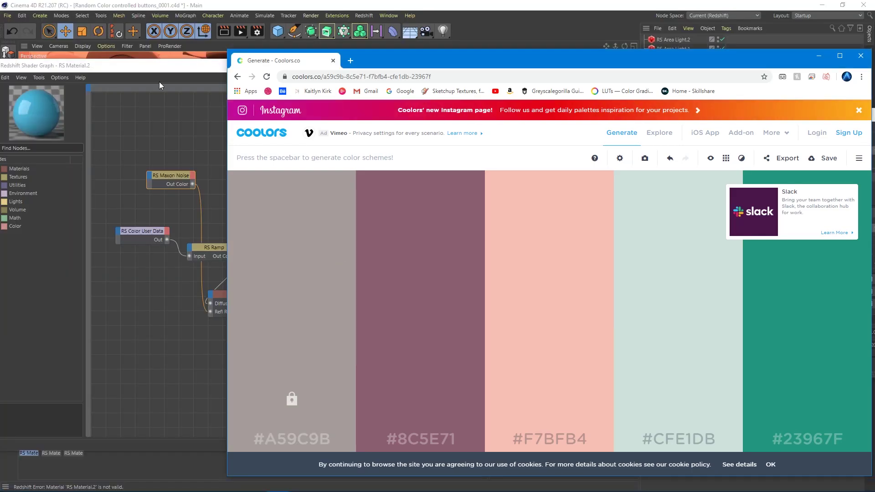
click(159, 81)
drag(138, 80, 124, 81)
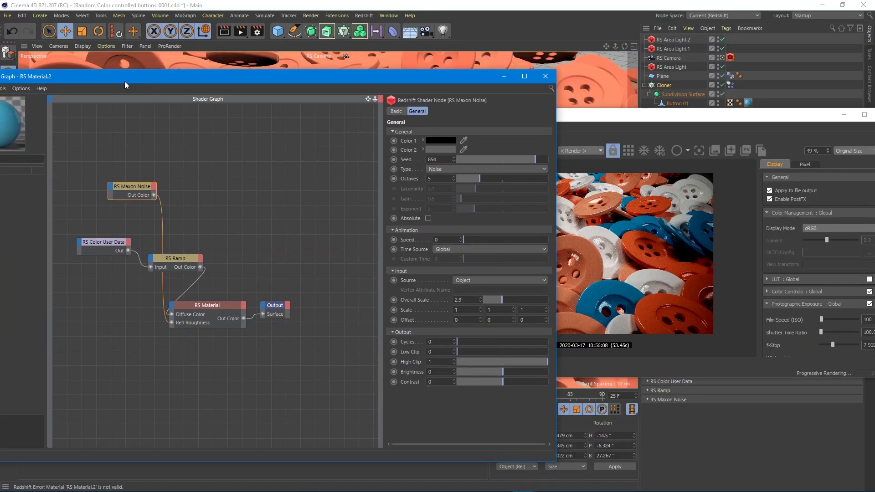
click(106, 244)
click(183, 258)
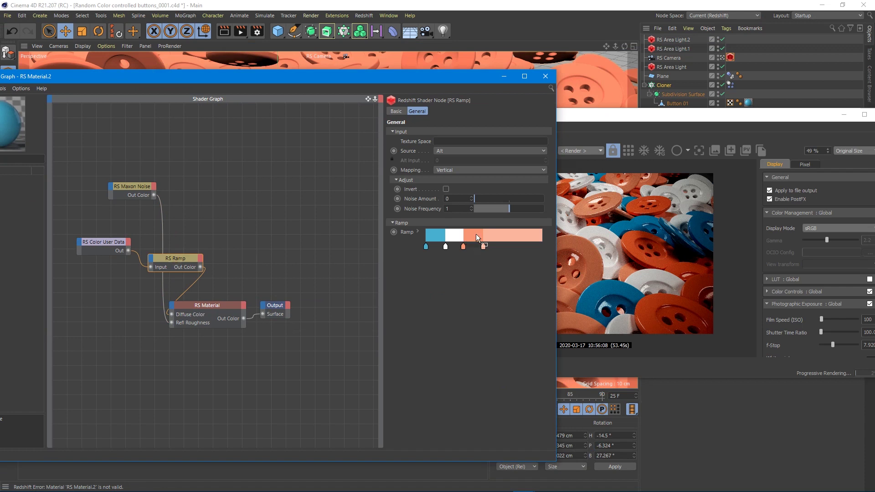
drag(425, 76, 553, 71)
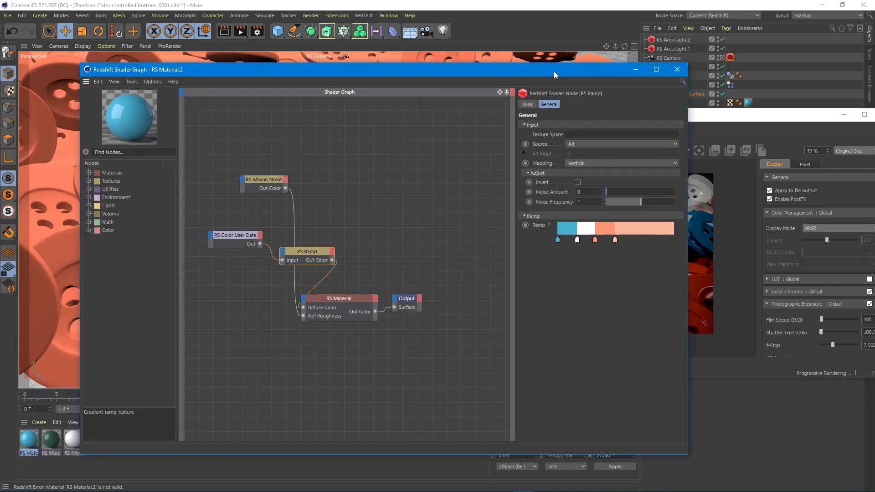
Eyedrop the grey and mauve Coolors colours into the first two ramp knots
double_click(558, 241)
mouse_move(314, 480)
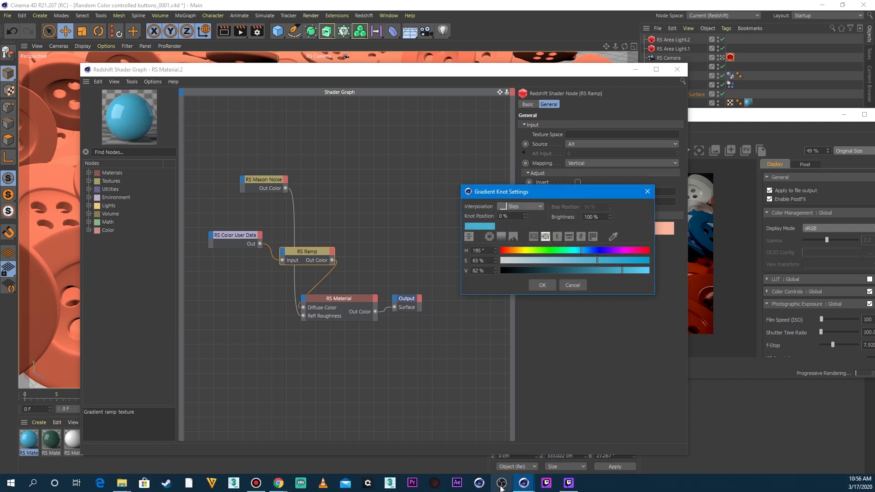
mouse_move(278, 482)
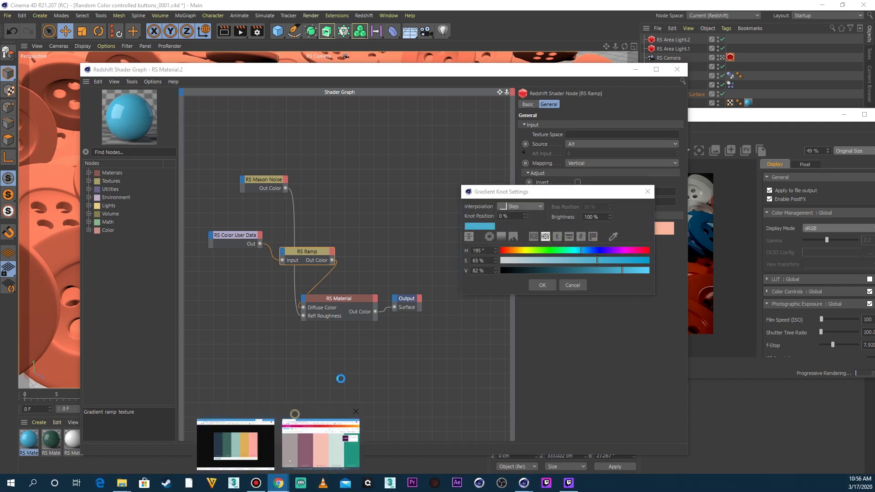
click(322, 444)
key(alt+Tab)
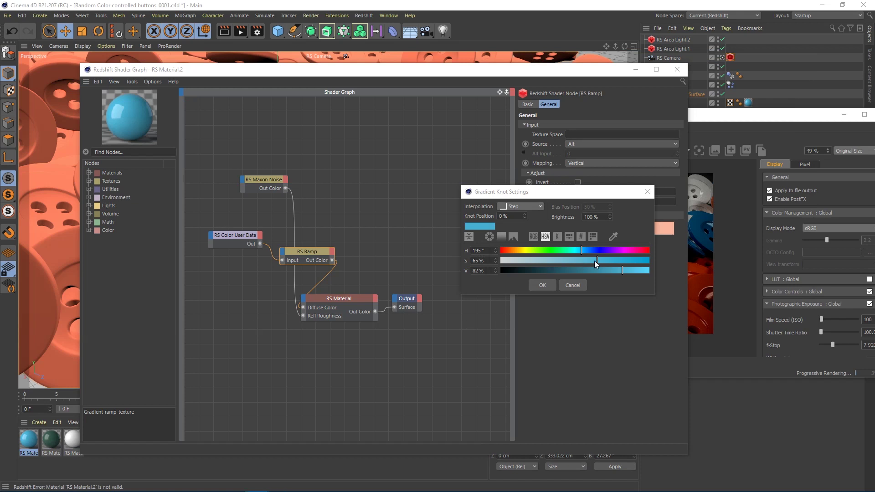
click(613, 236)
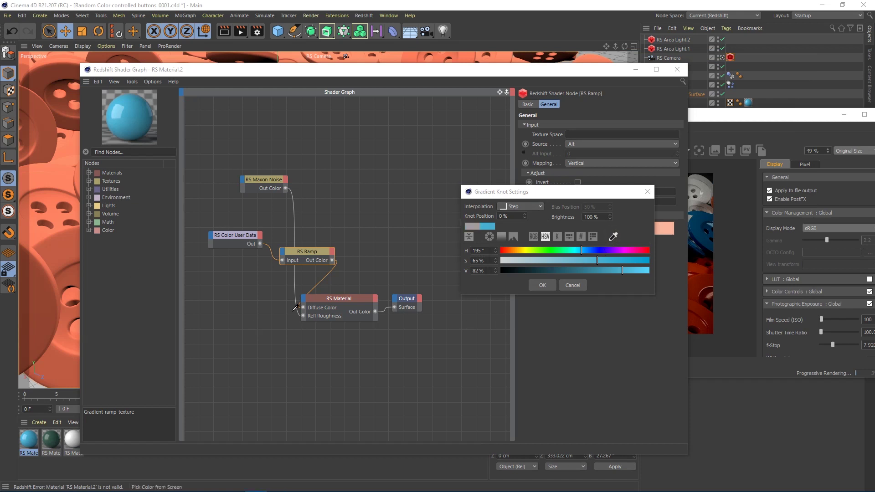
click(528, 290)
click(542, 285)
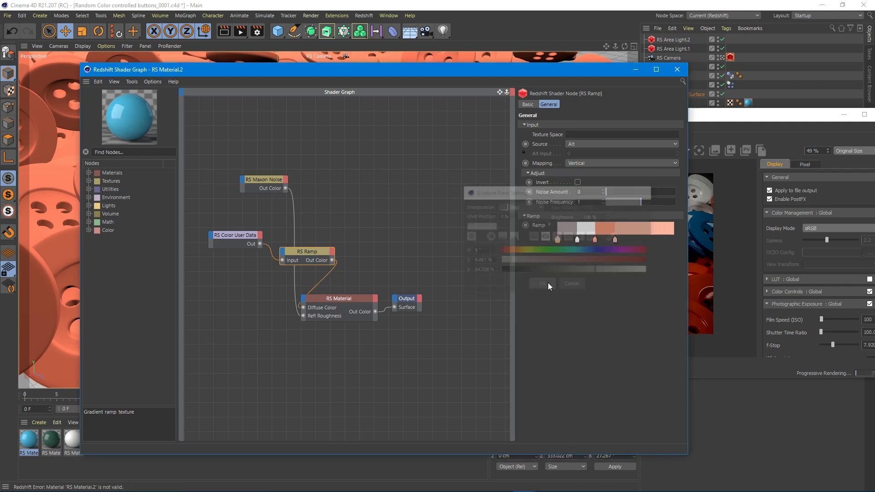
double_click(578, 240)
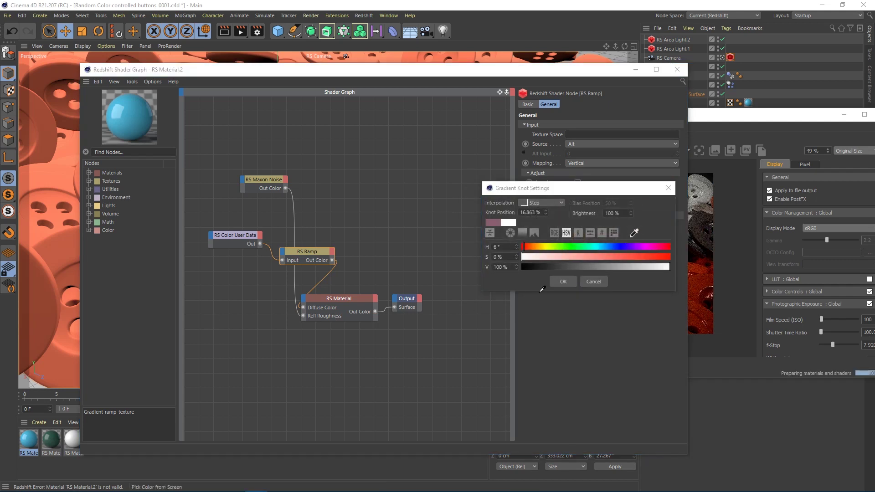
click(562, 281)
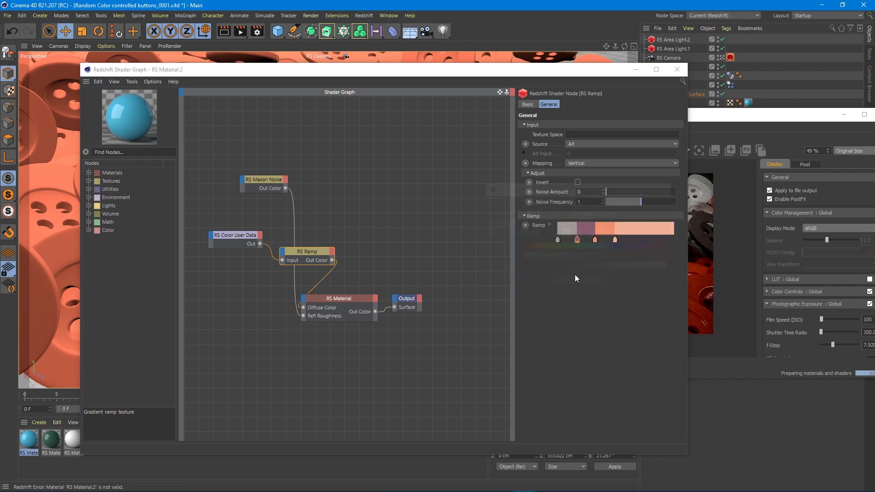
Sample pink, pale green and teal from the palette into the third, fourth and fifth knots
double_click(595, 240)
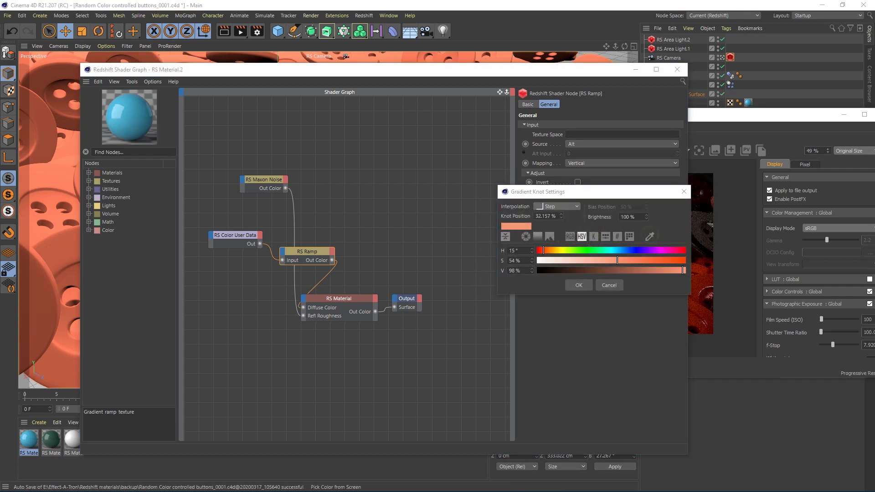
click(649, 236)
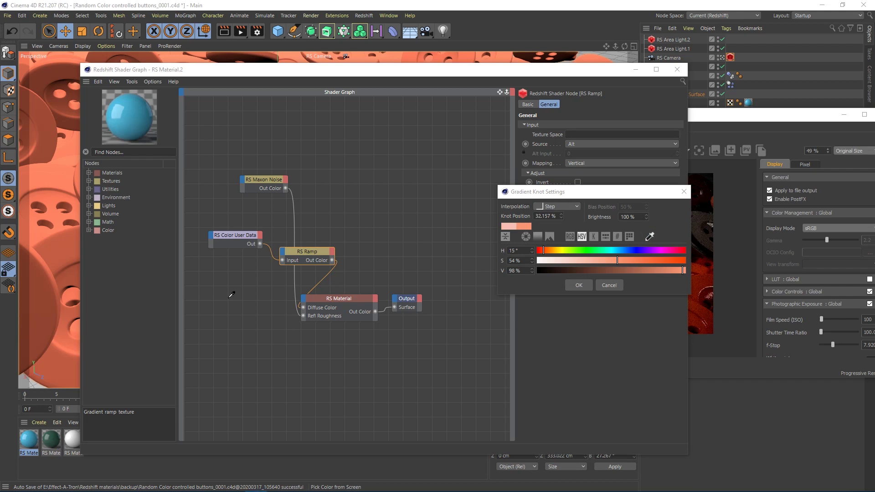
click(579, 285)
double_click(612, 239)
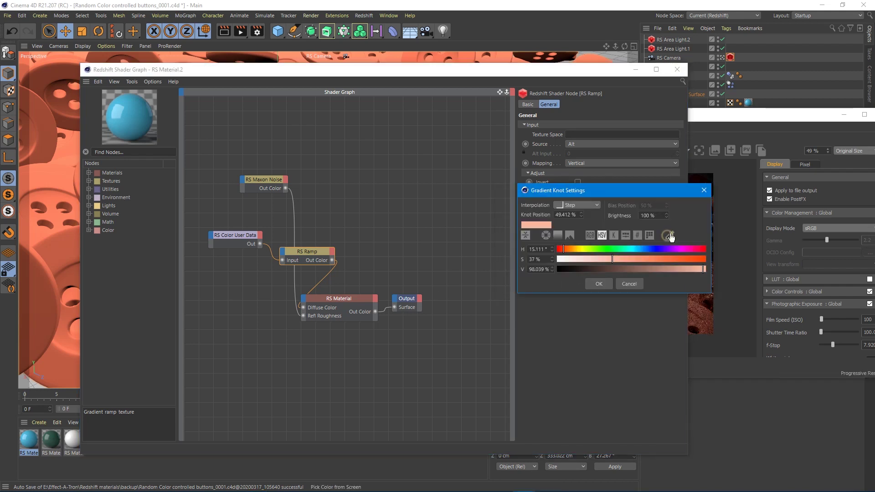
click(669, 235)
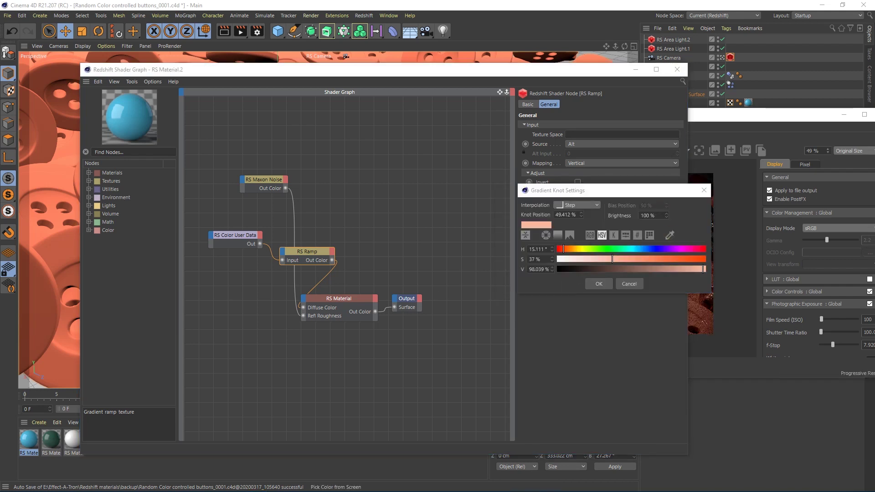
click(43, 312)
click(595, 284)
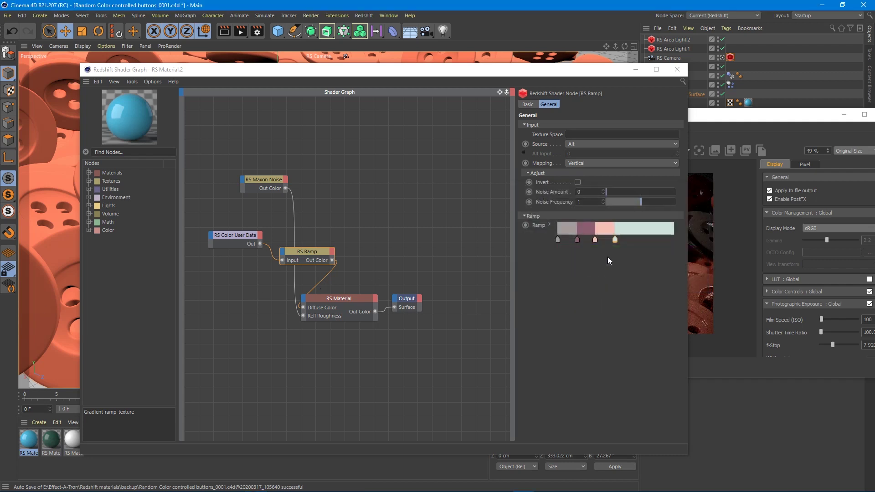
double_click(625, 238)
click(681, 233)
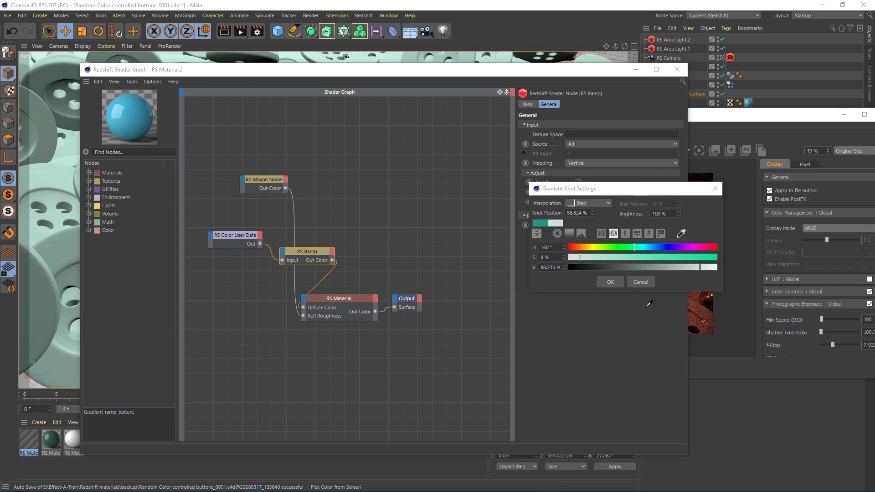
click(575, 295)
key(Escape)
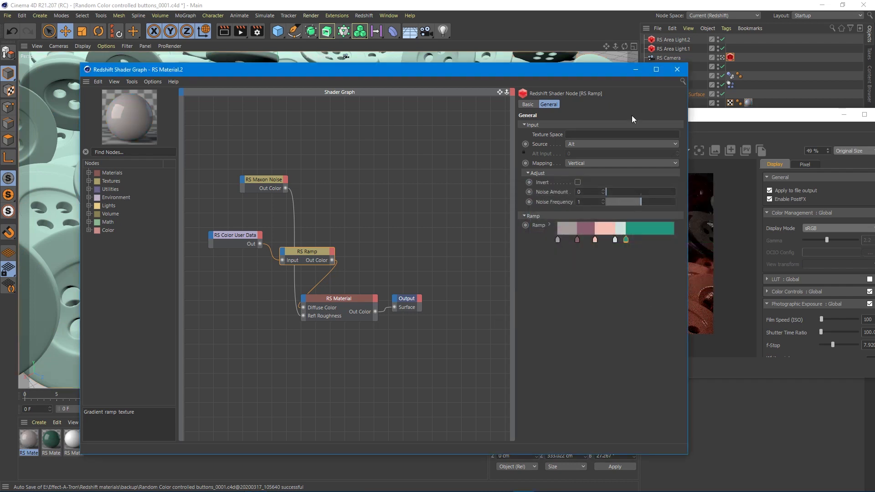
Slide the white ramp knot left to widen the light colour band
drag(458, 74, 188, 87)
click(602, 143)
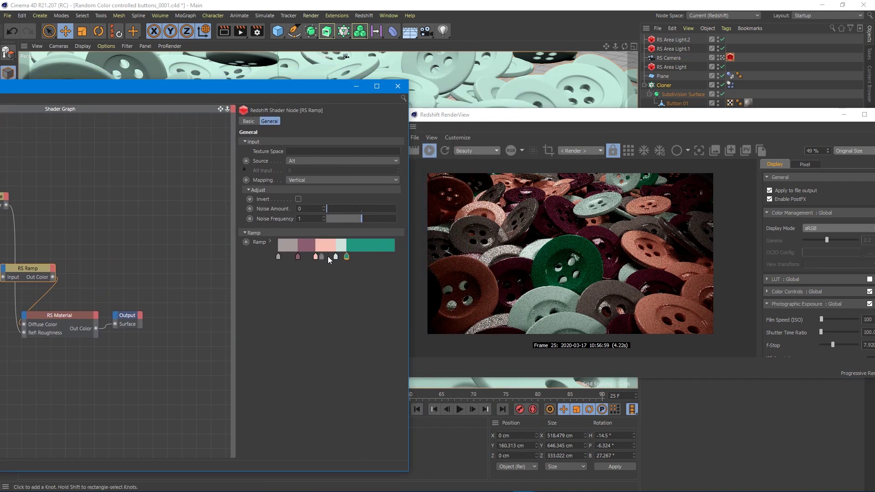
mouse_move(336, 256)
mouse_down()
mouse_move(326, 256)
mouse_move(340, 257)
mouse_up()
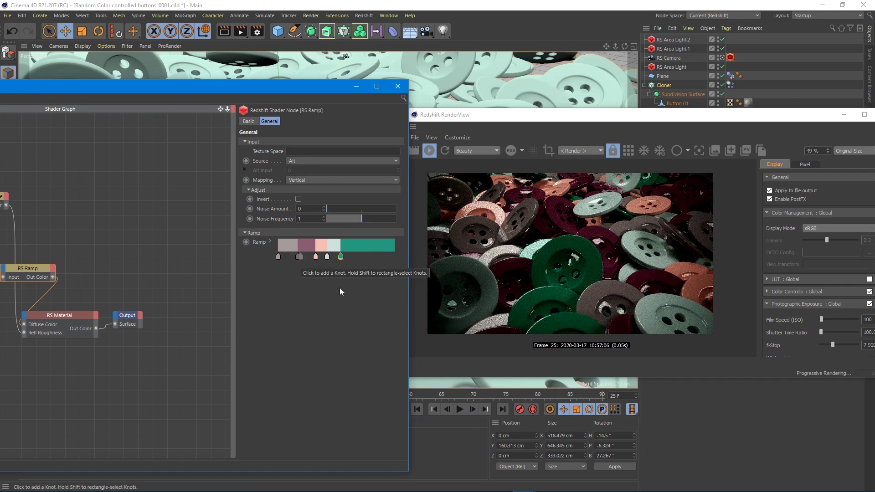
Lower the Redshift RenderView F-Stop to 5.773 to brighten the rendered buttons
drag(503, 119, 388, 116)
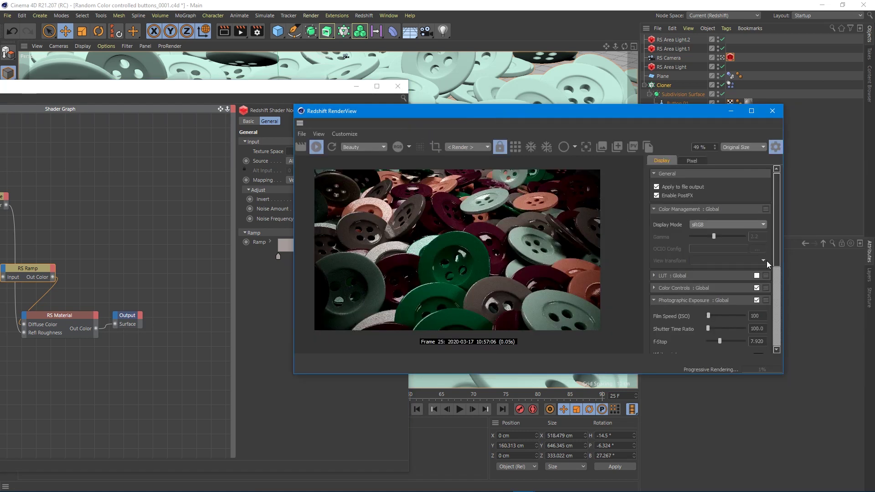
drag(720, 340, 714, 340)
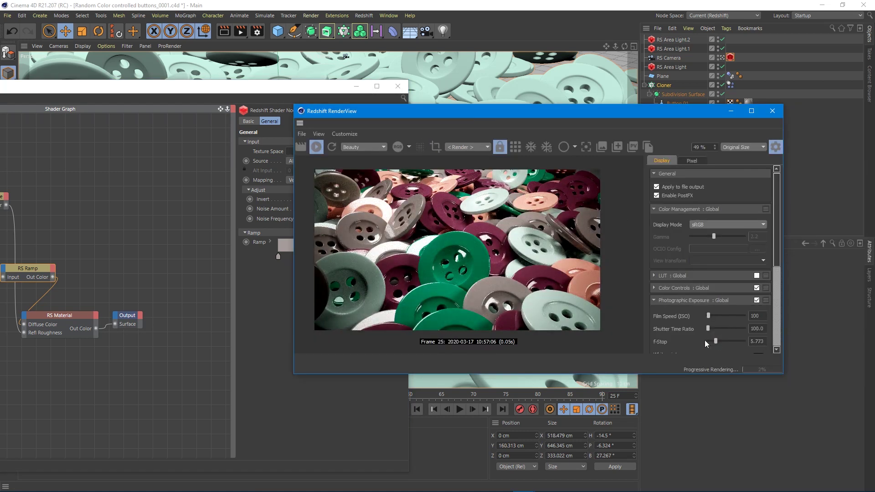
click(316, 147)
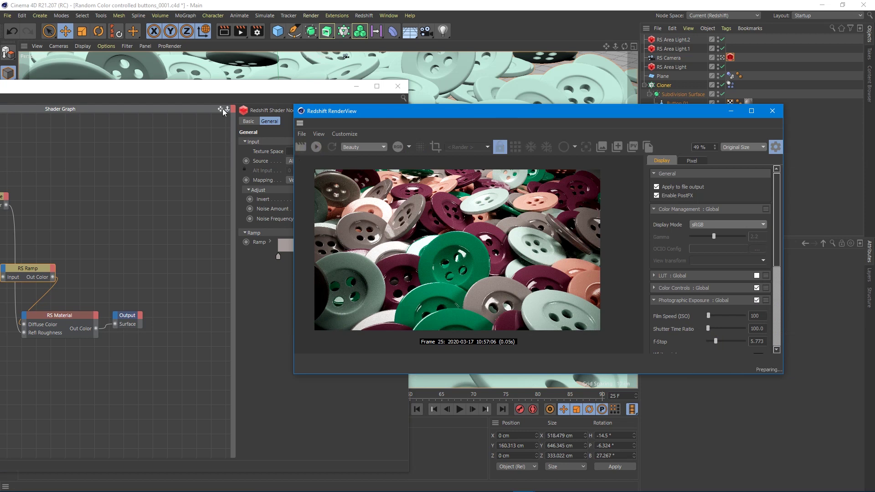
Move RS Maxon Noise down beside RS Material, shift RS Material and RS Color User Data, then close the graph
double_click(242, 91)
click(277, 203)
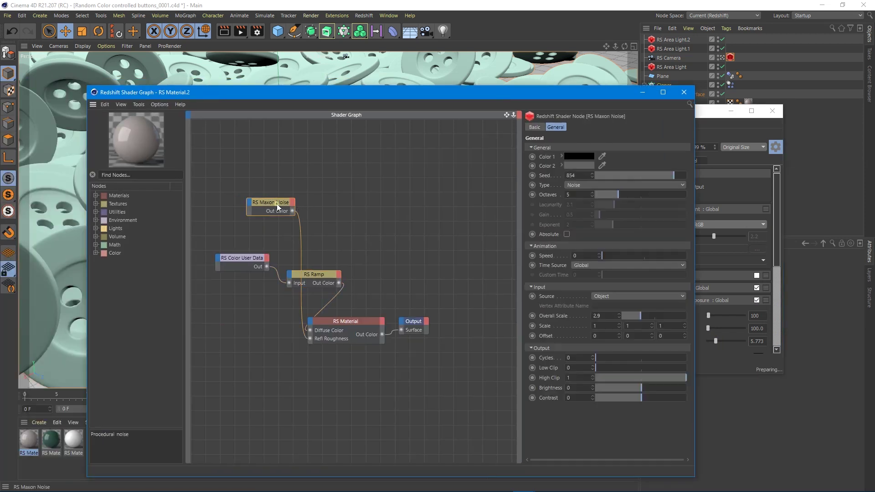
drag(274, 207, 241, 325)
drag(339, 319, 463, 298)
click(368, 317)
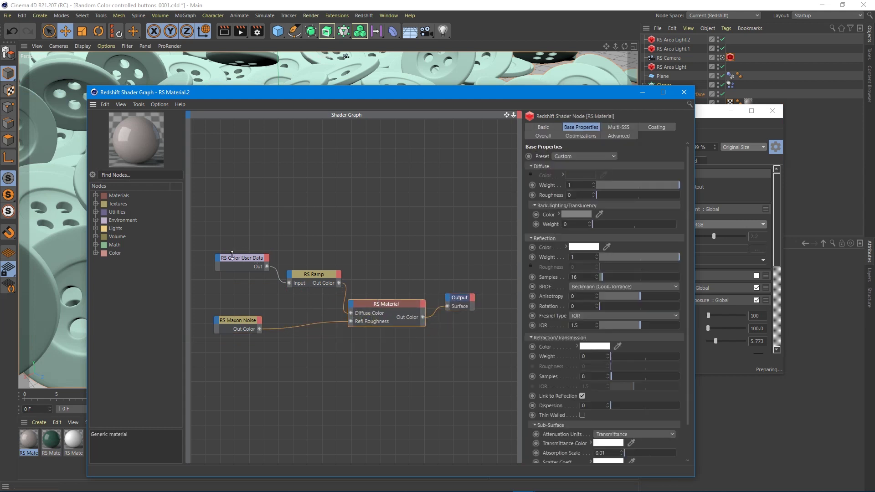
drag(232, 256, 223, 264)
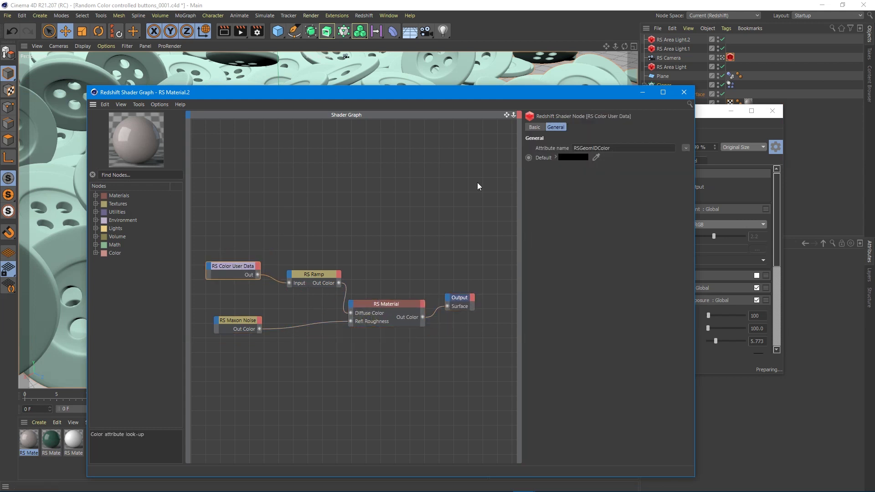
click(320, 272)
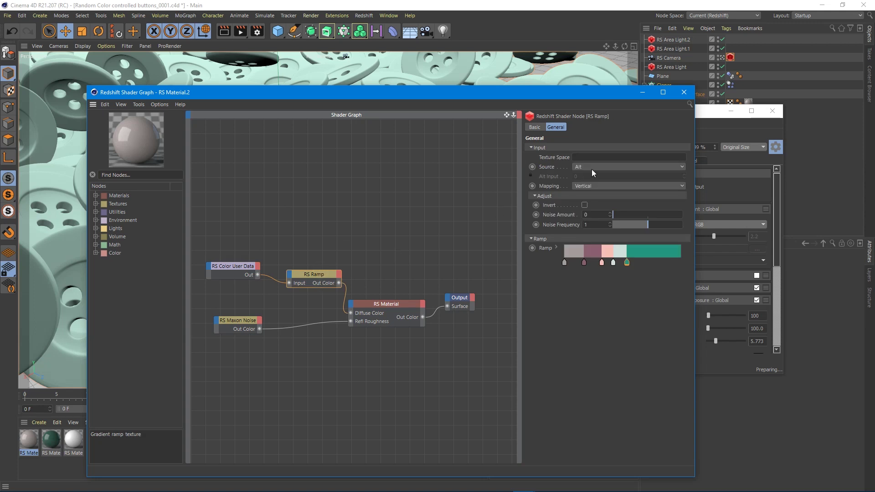
click(683, 93)
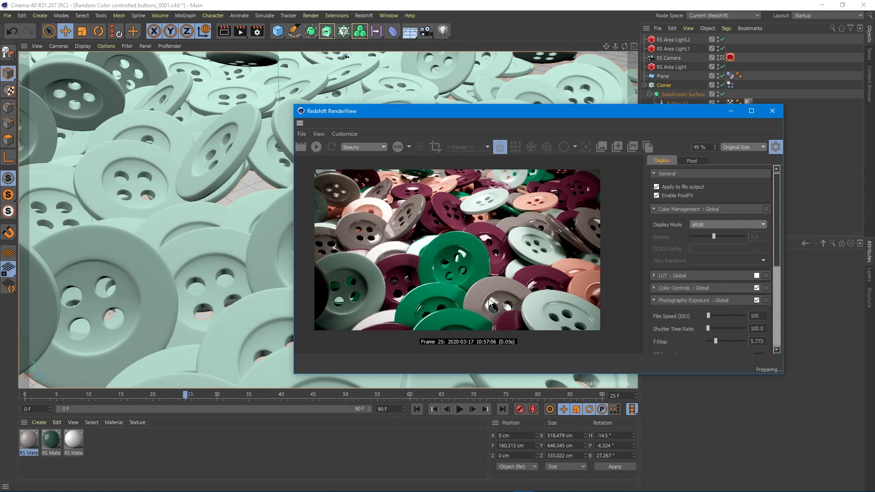
drag(558, 119, 435, 117)
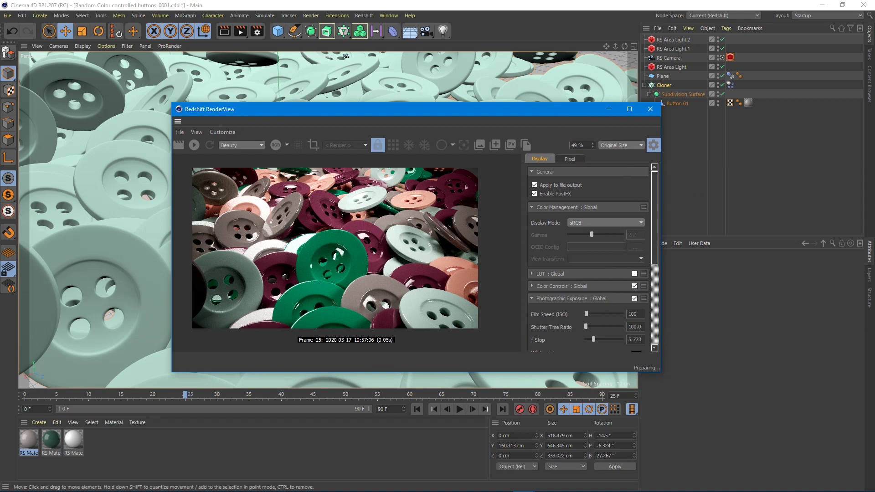